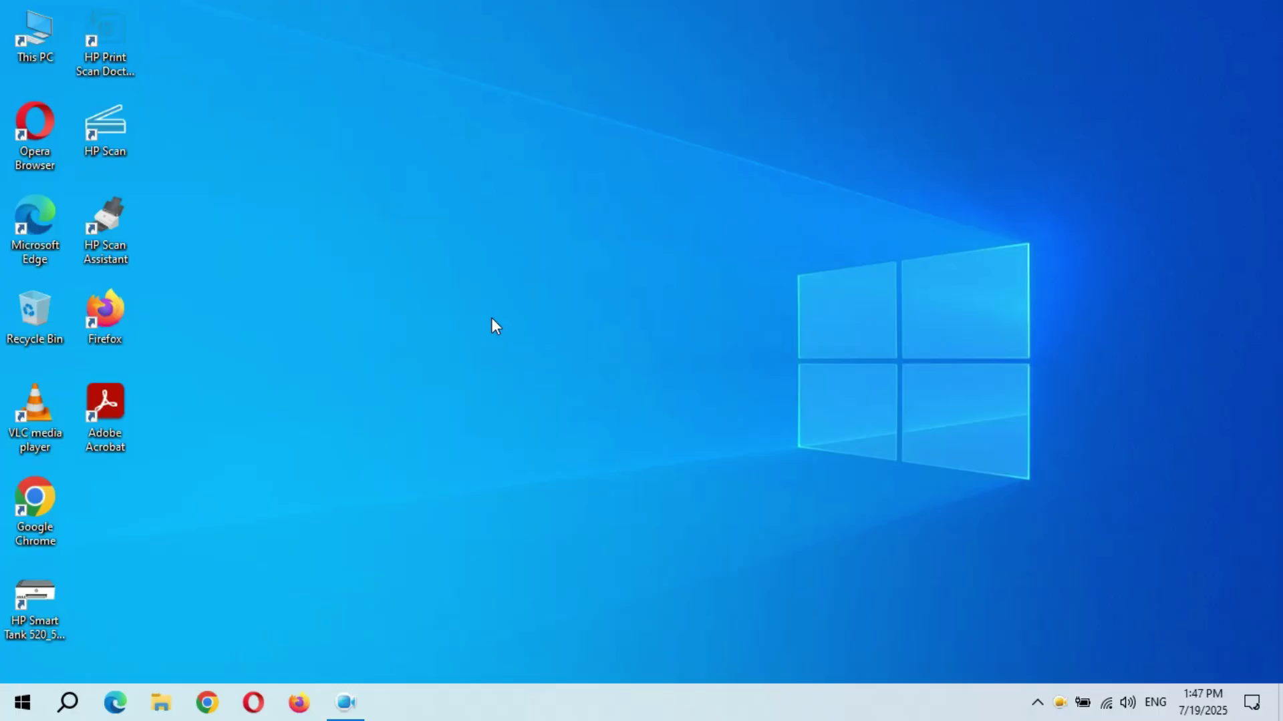
Launch Chrome and run a Google search for 'windows 11'
click(215, 702)
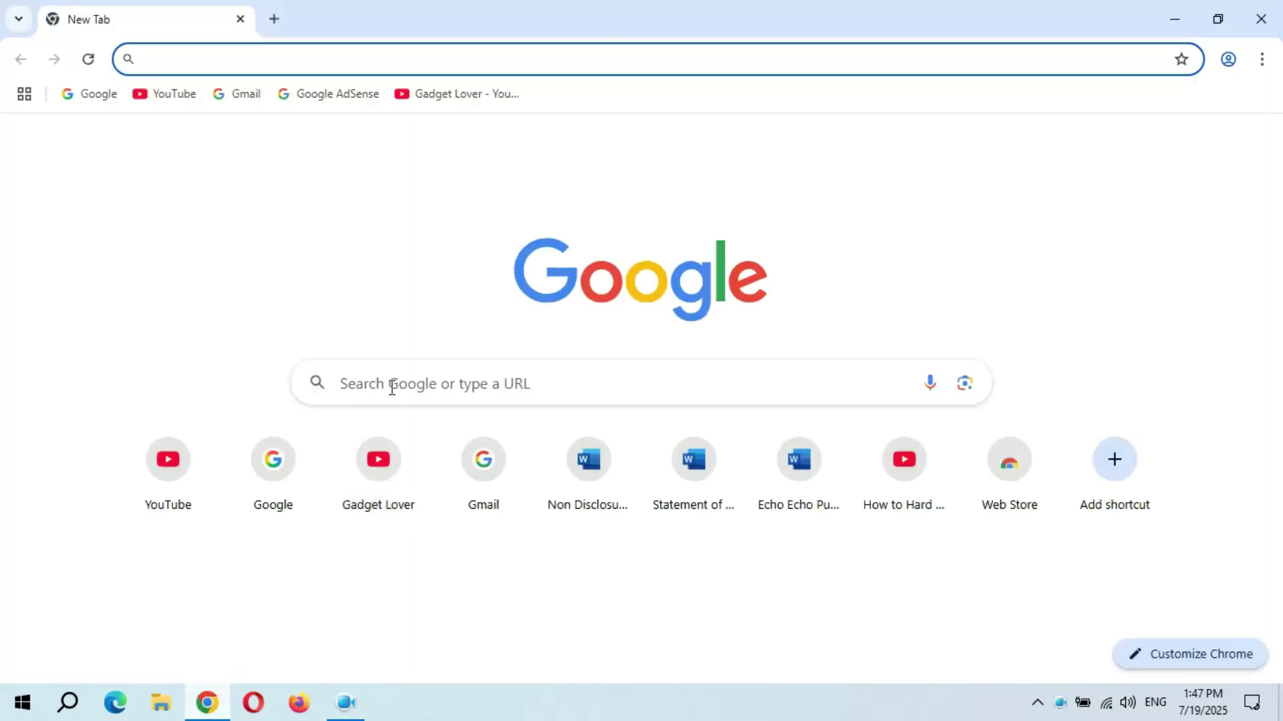
click(392, 387)
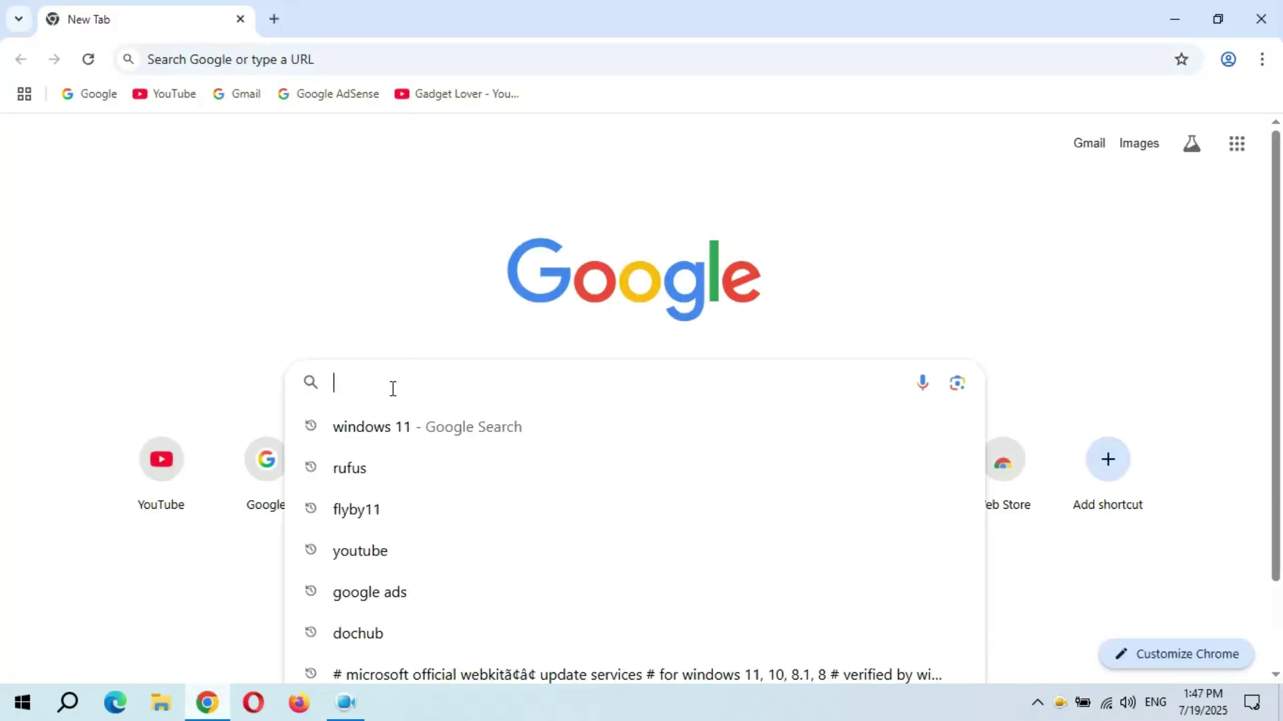
text(wind)
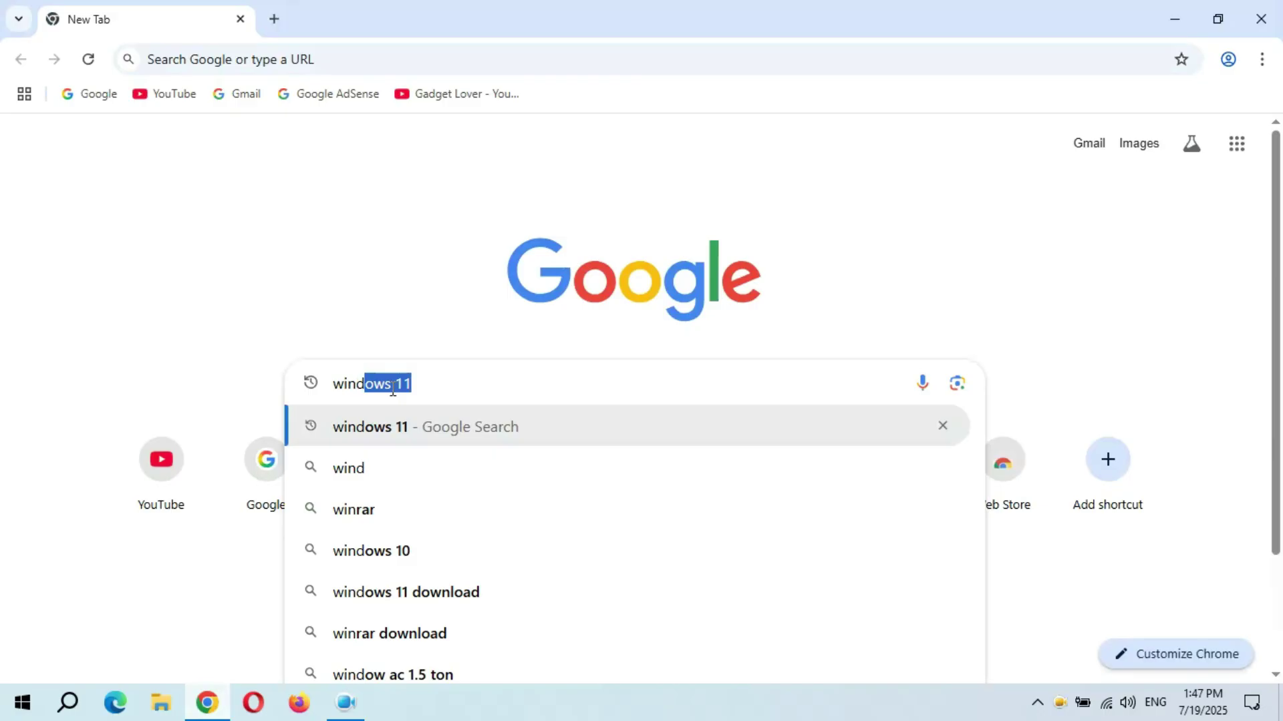
text(ows)
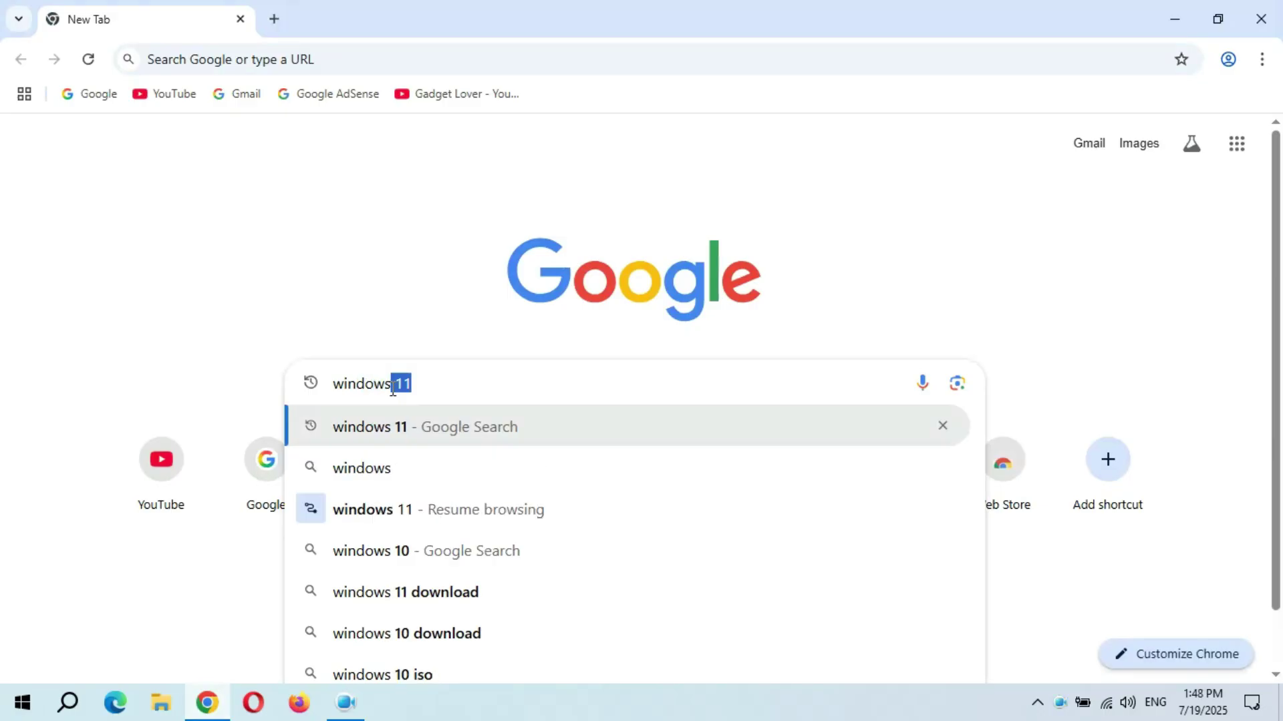
text( 11)
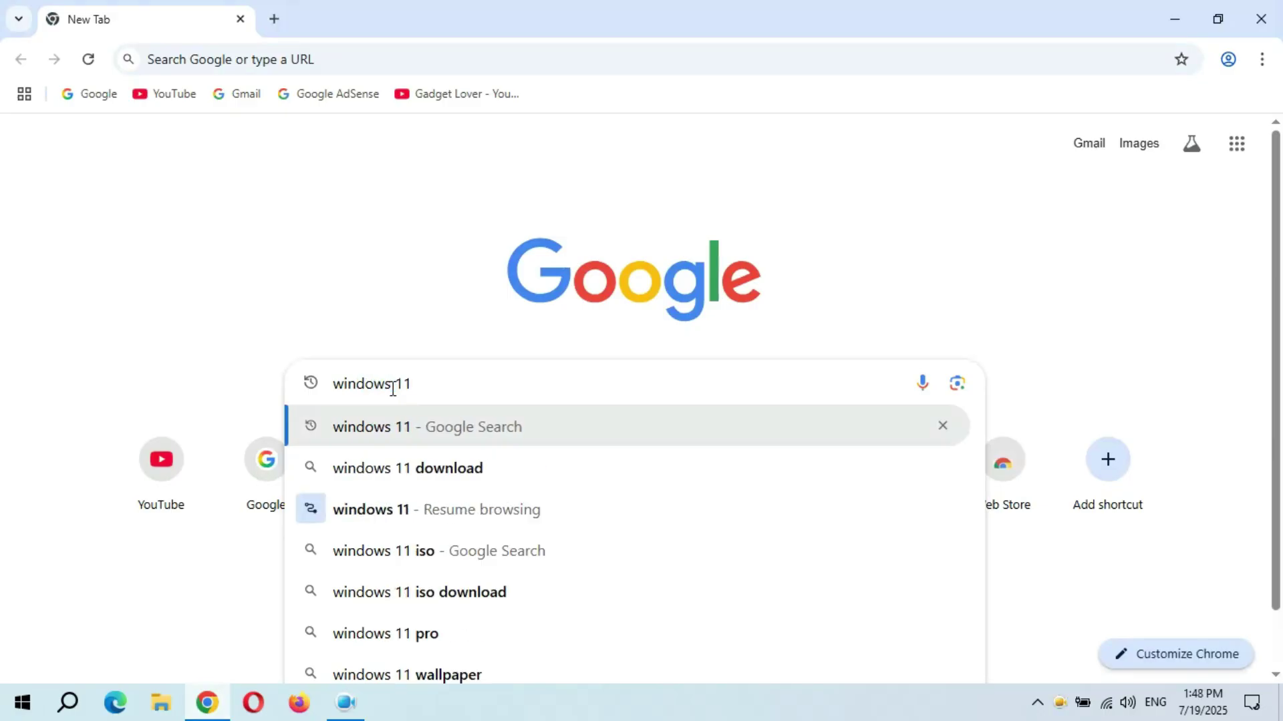
key(Return)
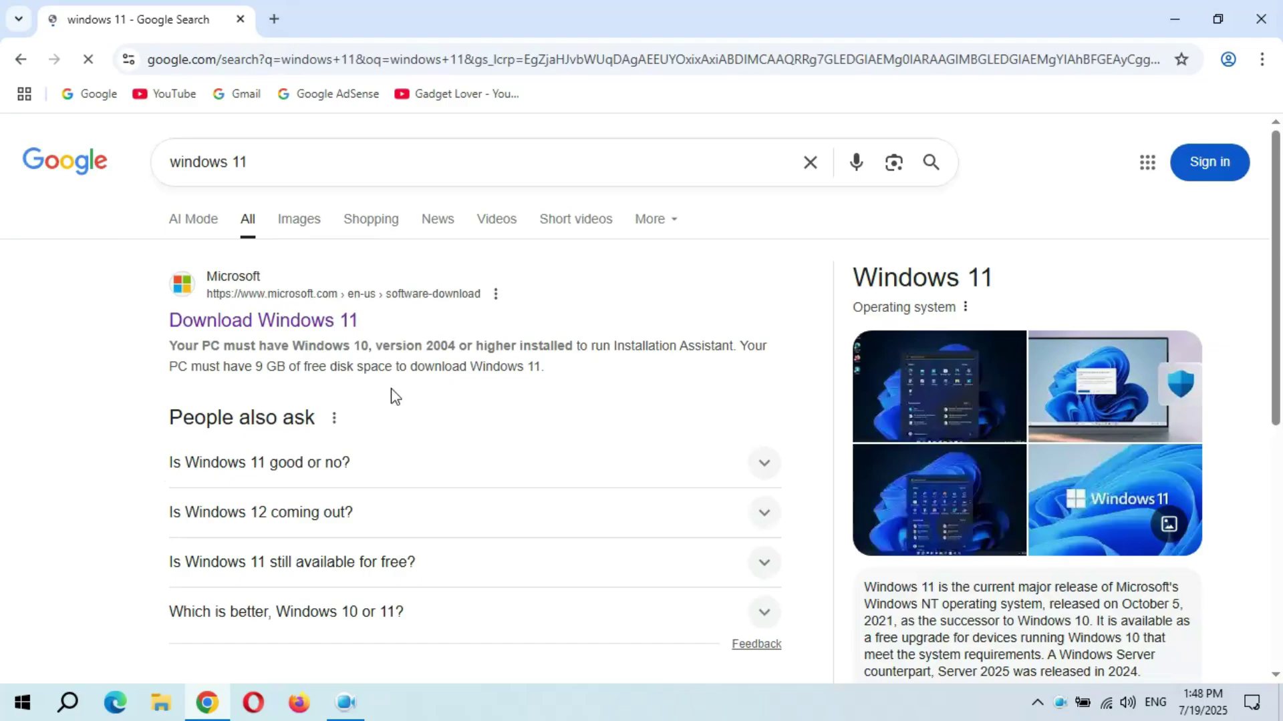
On Microsoft's Download Windows 11 page, confirm the Windows 11 multi-edition x64 ISO
click(267, 328)
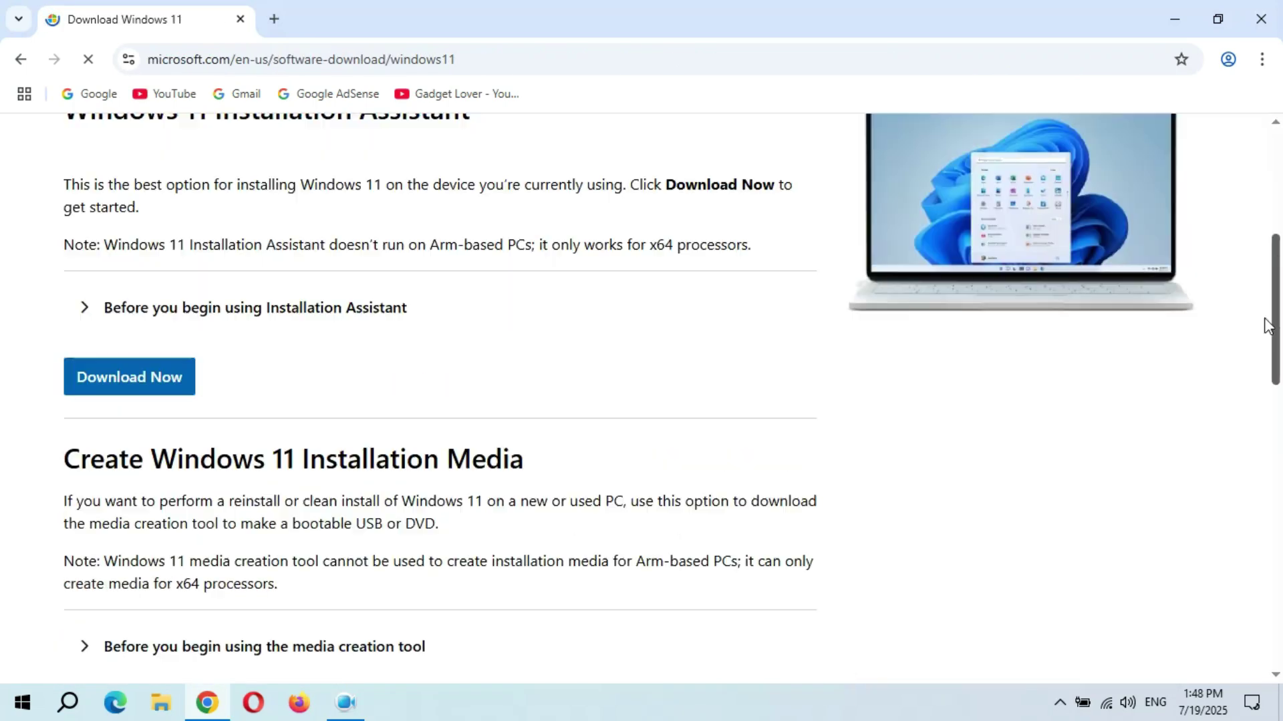
scroll(1264, 326, down, 5)
scroll(1243, 436, down, 1)
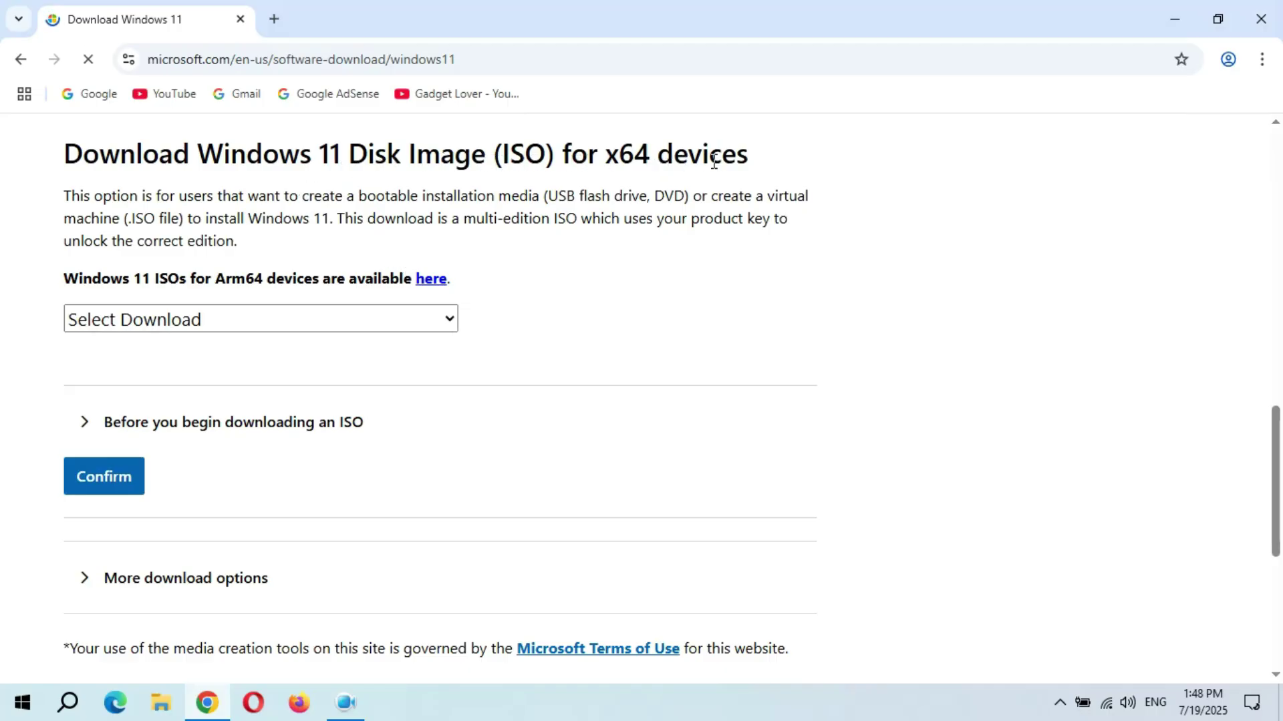
click(451, 320)
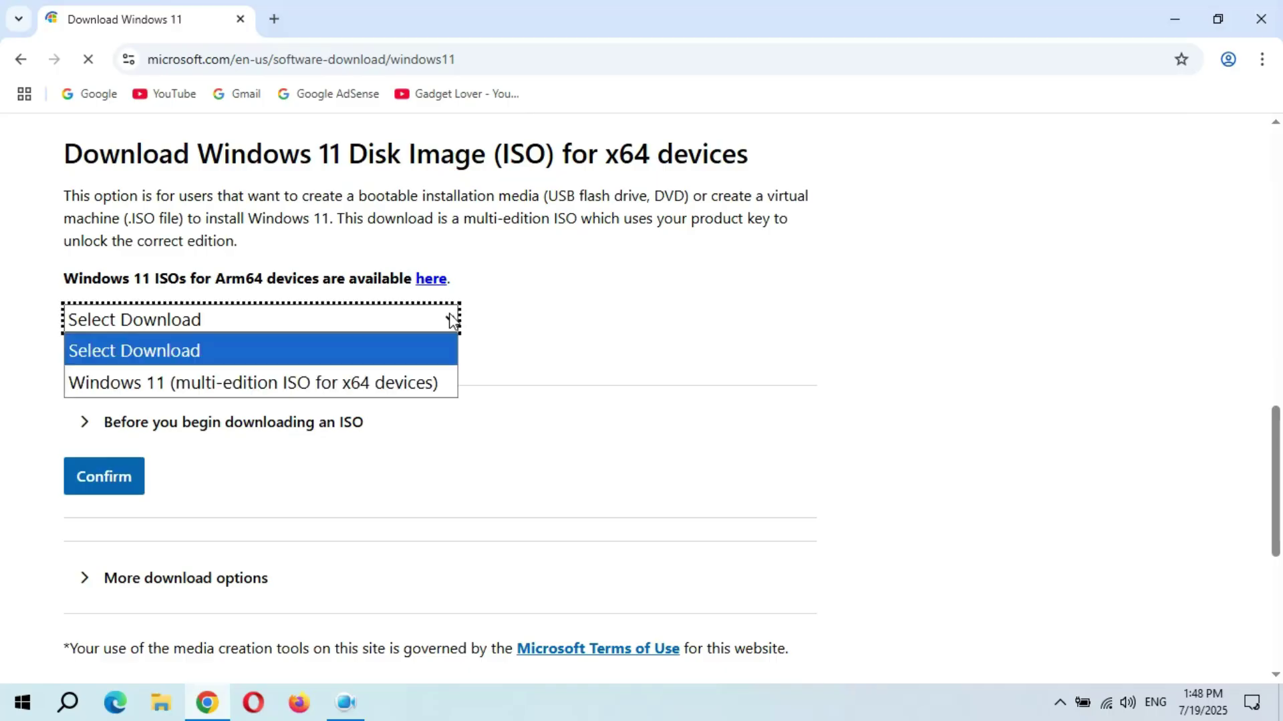
click(374, 384)
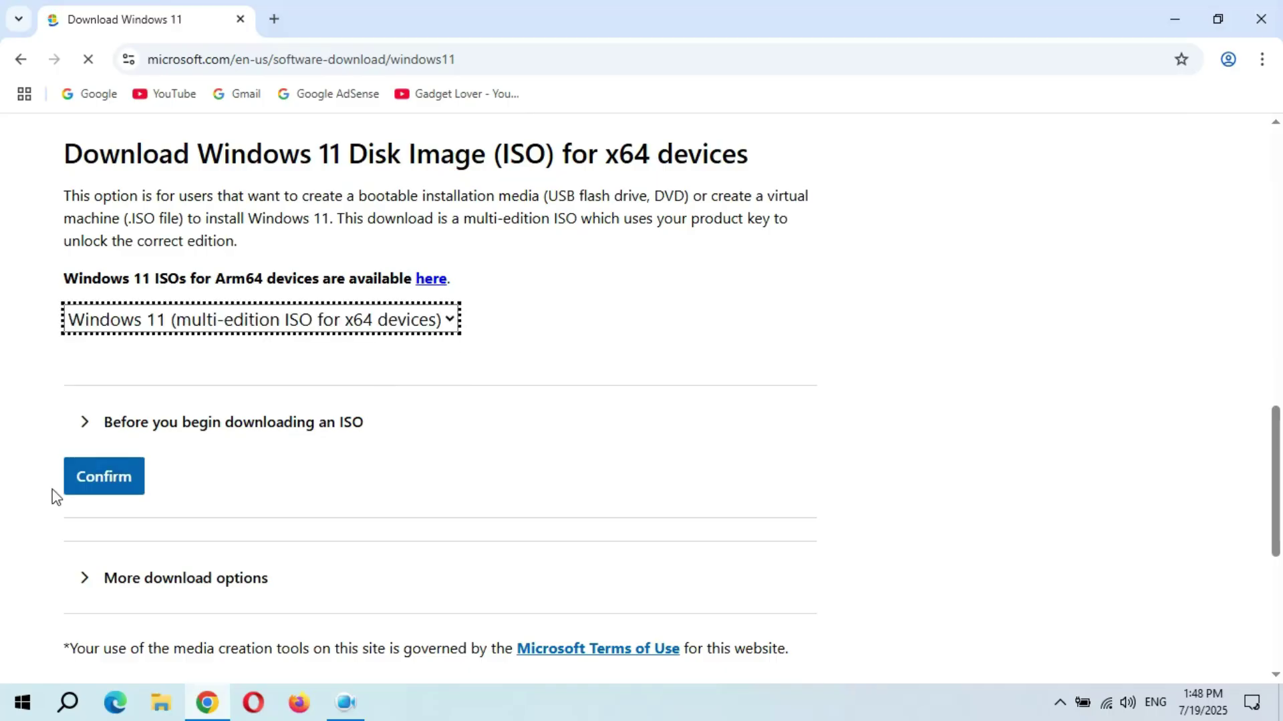
click(101, 486)
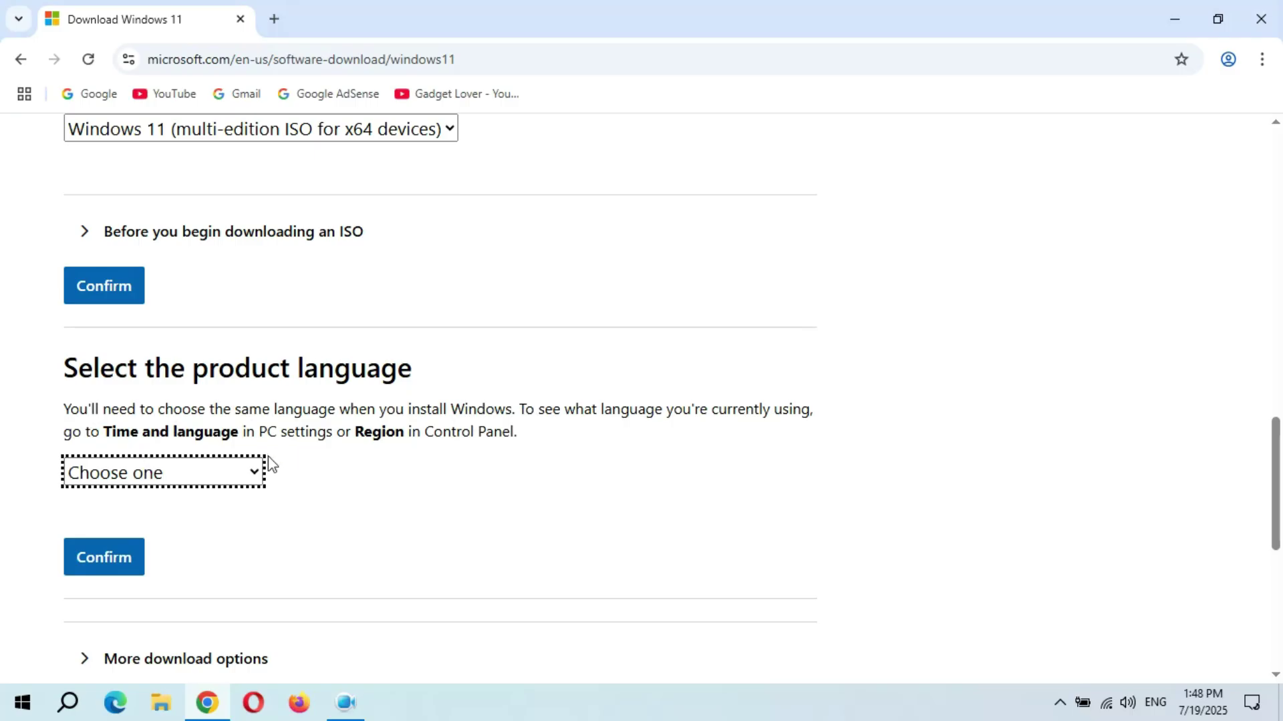
Confirm English (United States) as product language to get the 64-bit download link
click(245, 477)
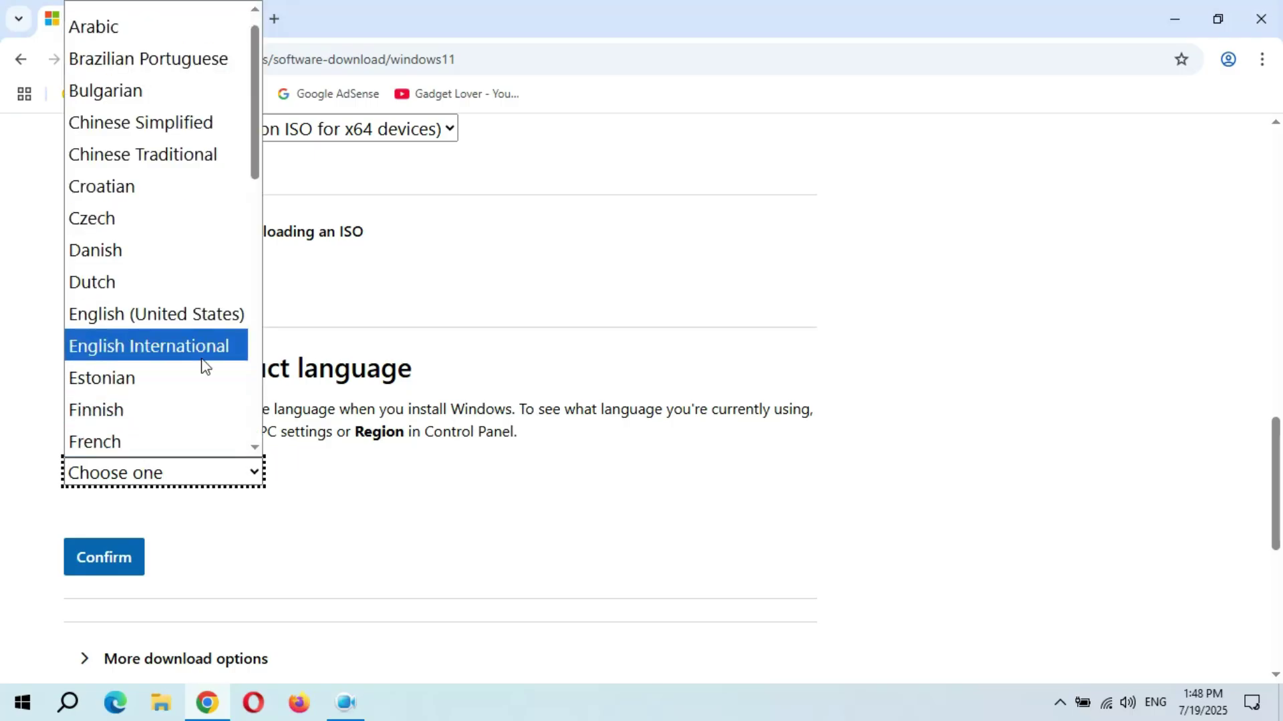
click(201, 320)
click(111, 558)
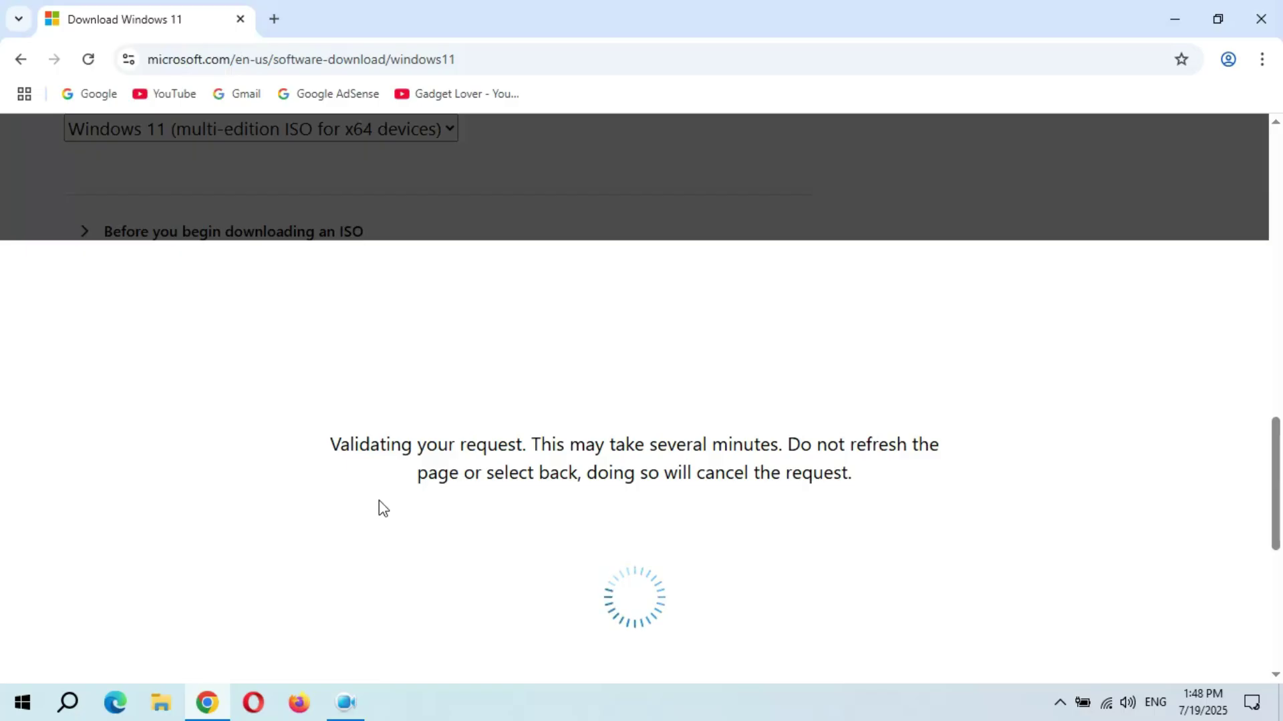
scroll(378, 506, down, 1)
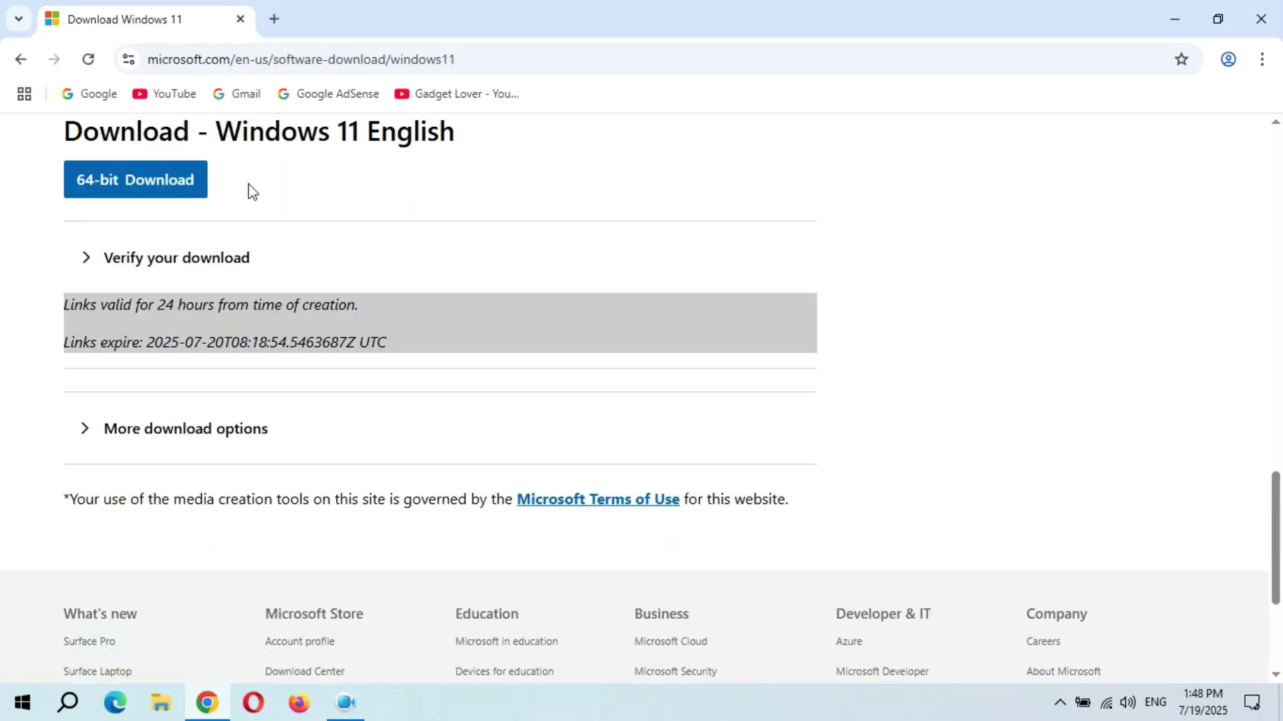
Start the 64-bit ISO download, cancel it from download history, and close Chrome
click(144, 180)
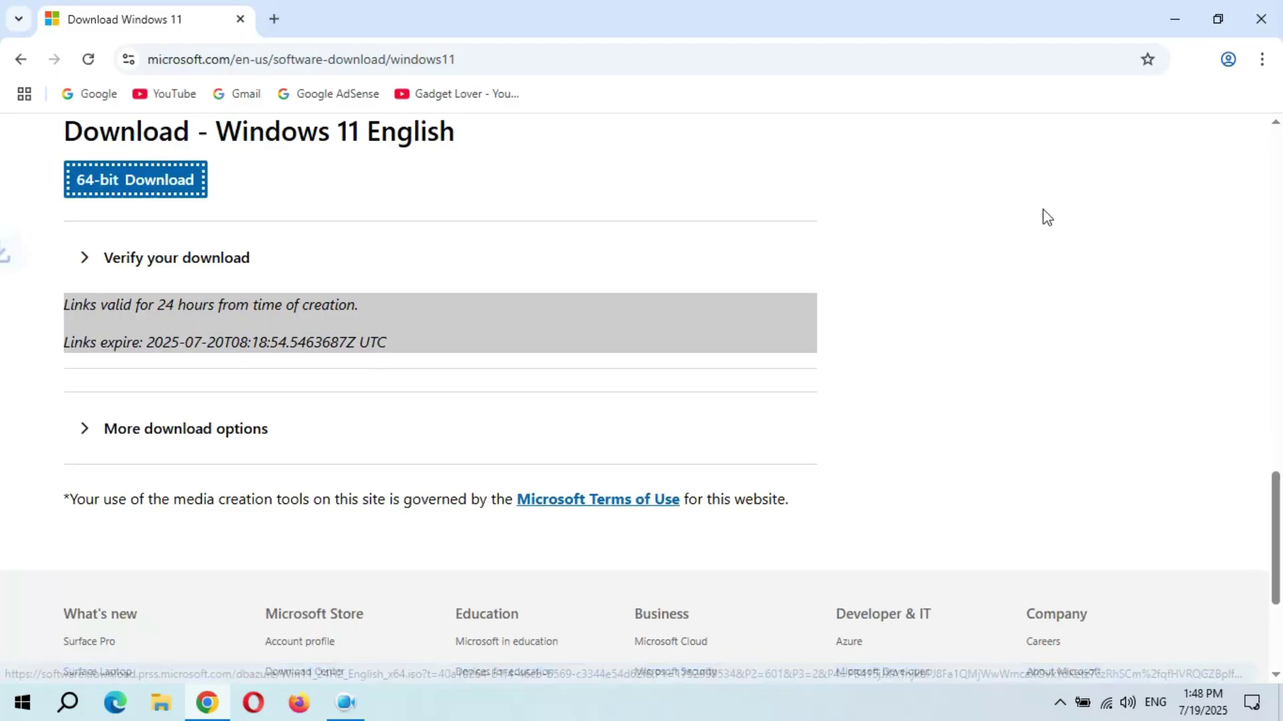
click(1193, 61)
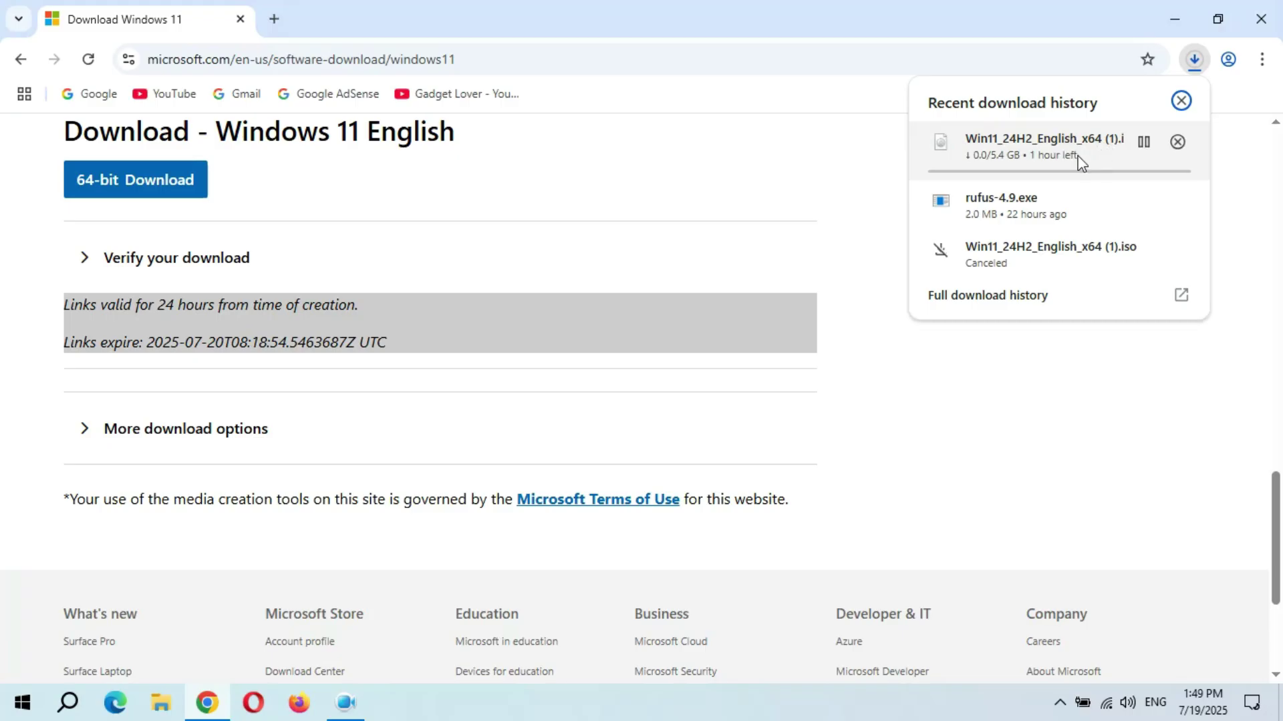
click(1176, 145)
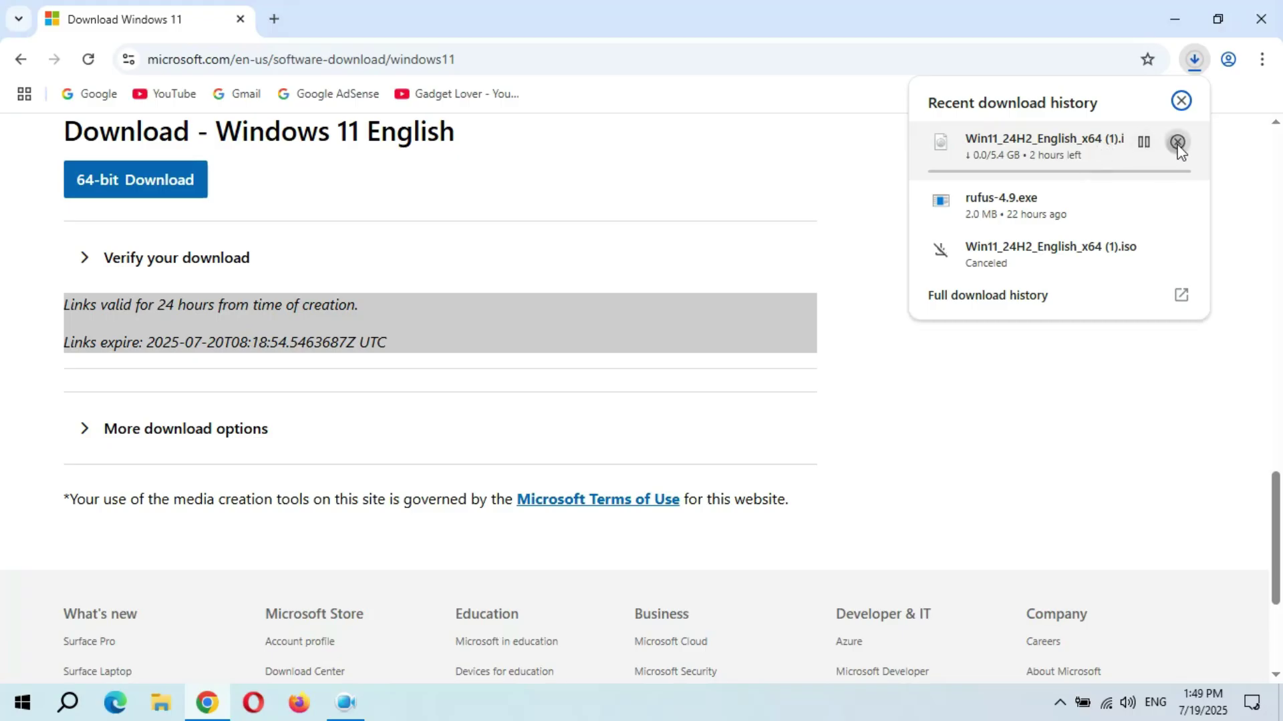
click(1261, 18)
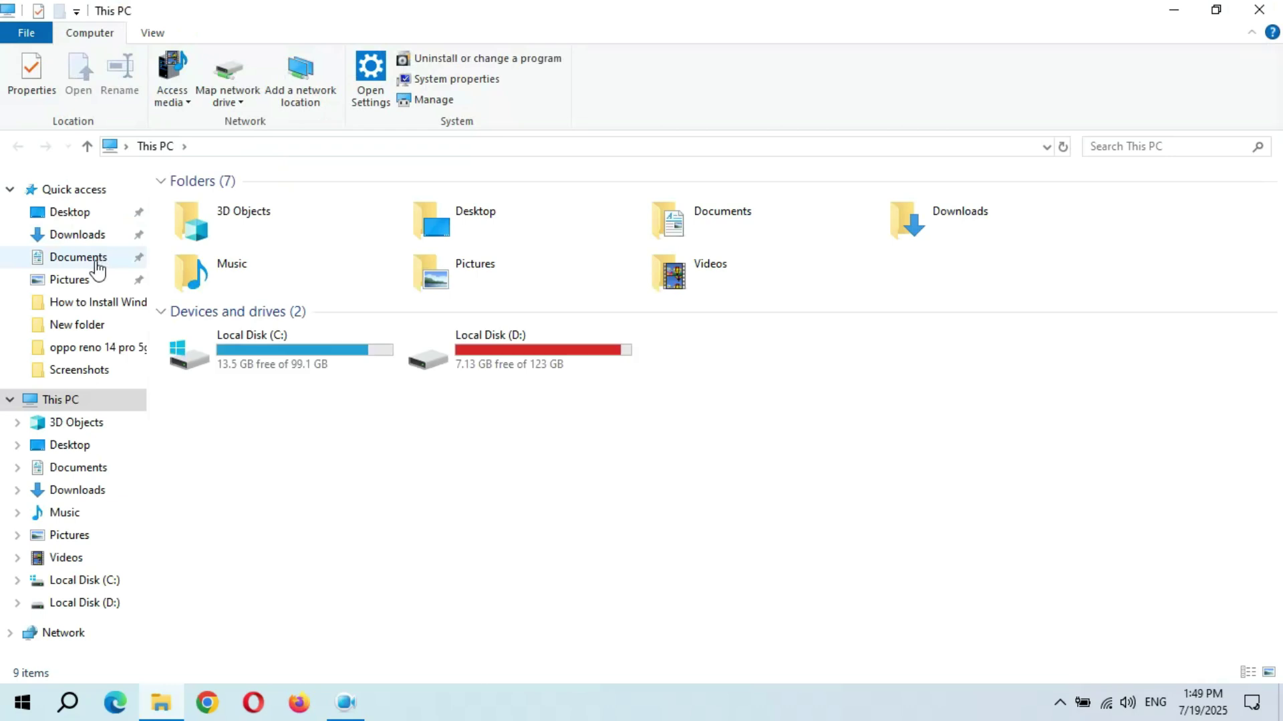
Check Downloads for the existing Win11_24H2_English_x64 image, then minimize the folder
click(96, 237)
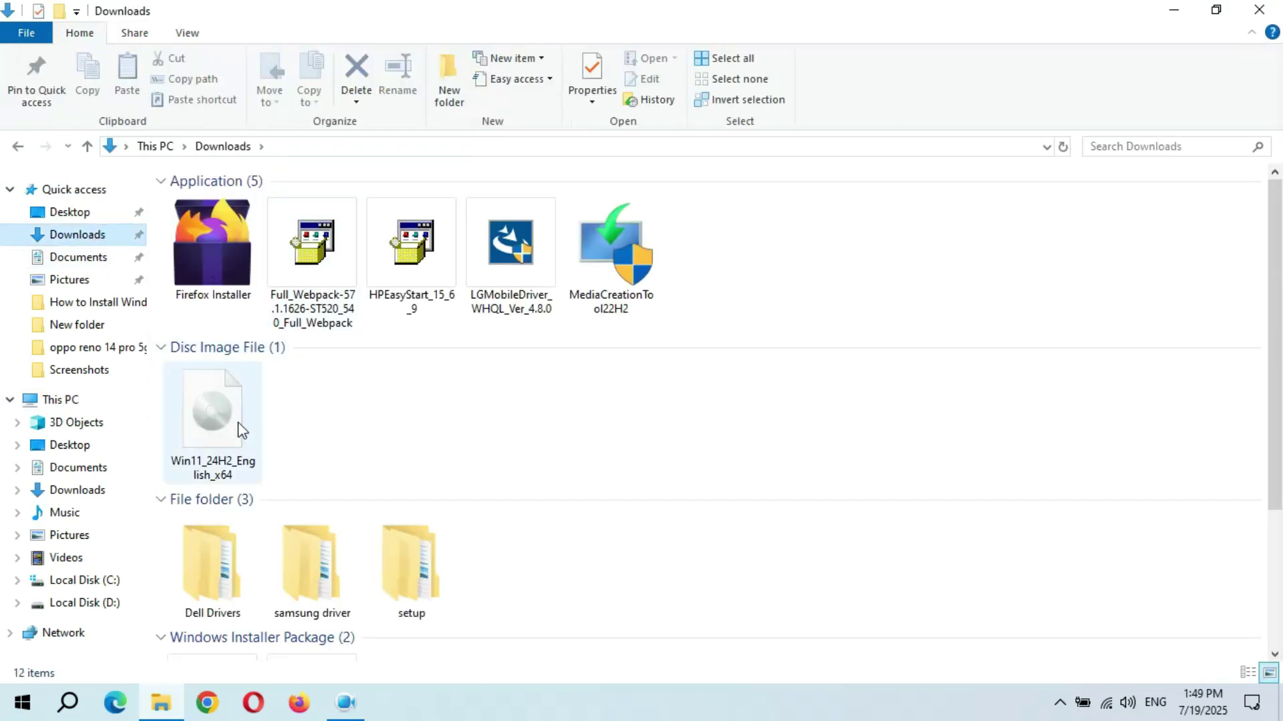
mouse_move(215, 460)
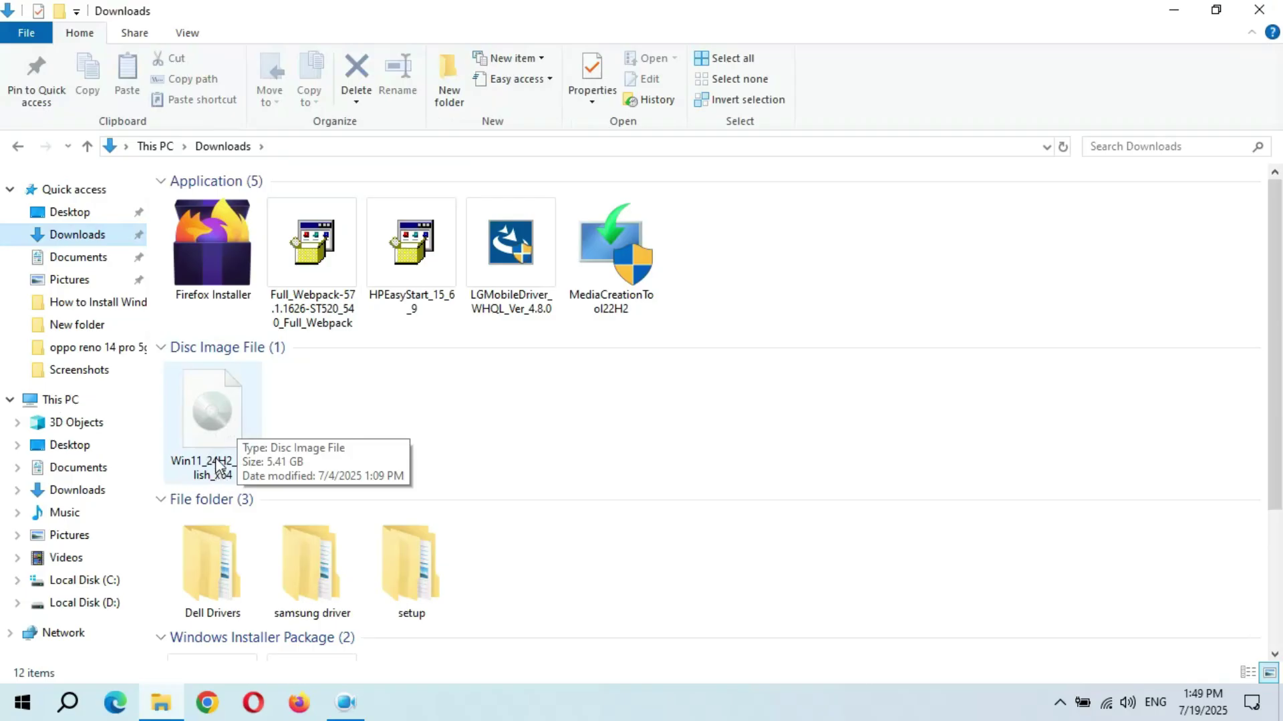
click(1173, 10)
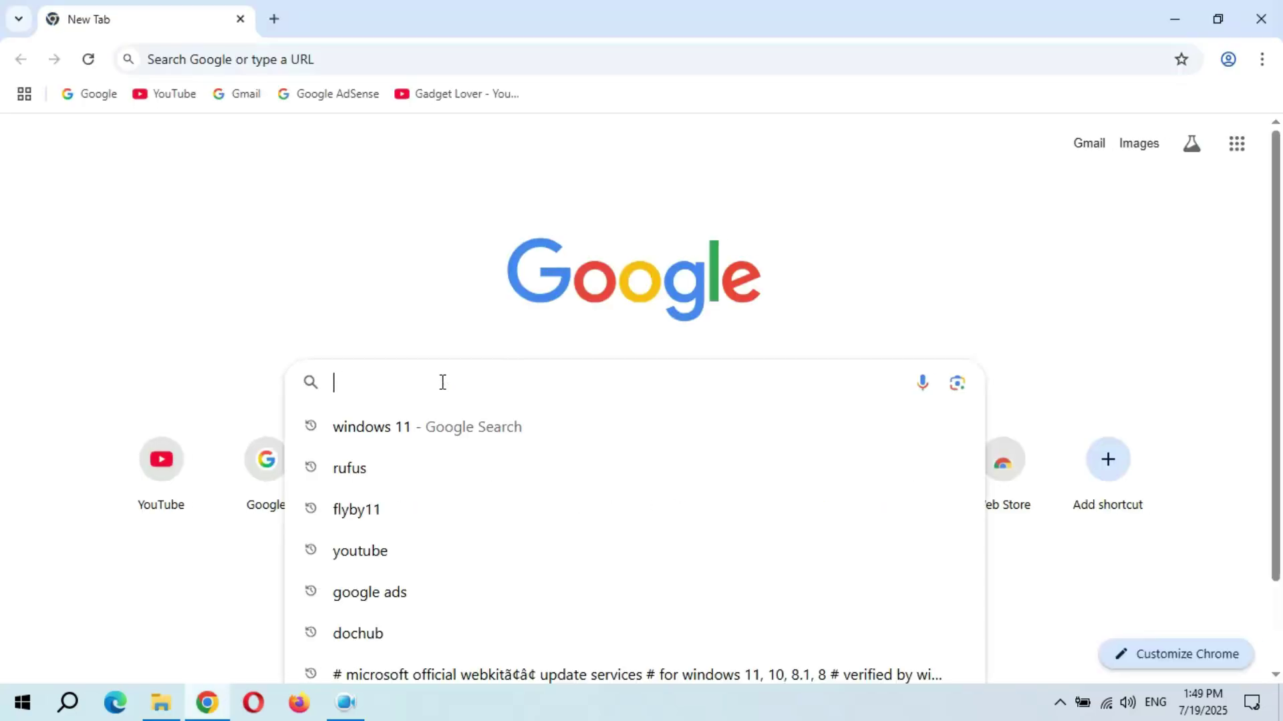
text(r)
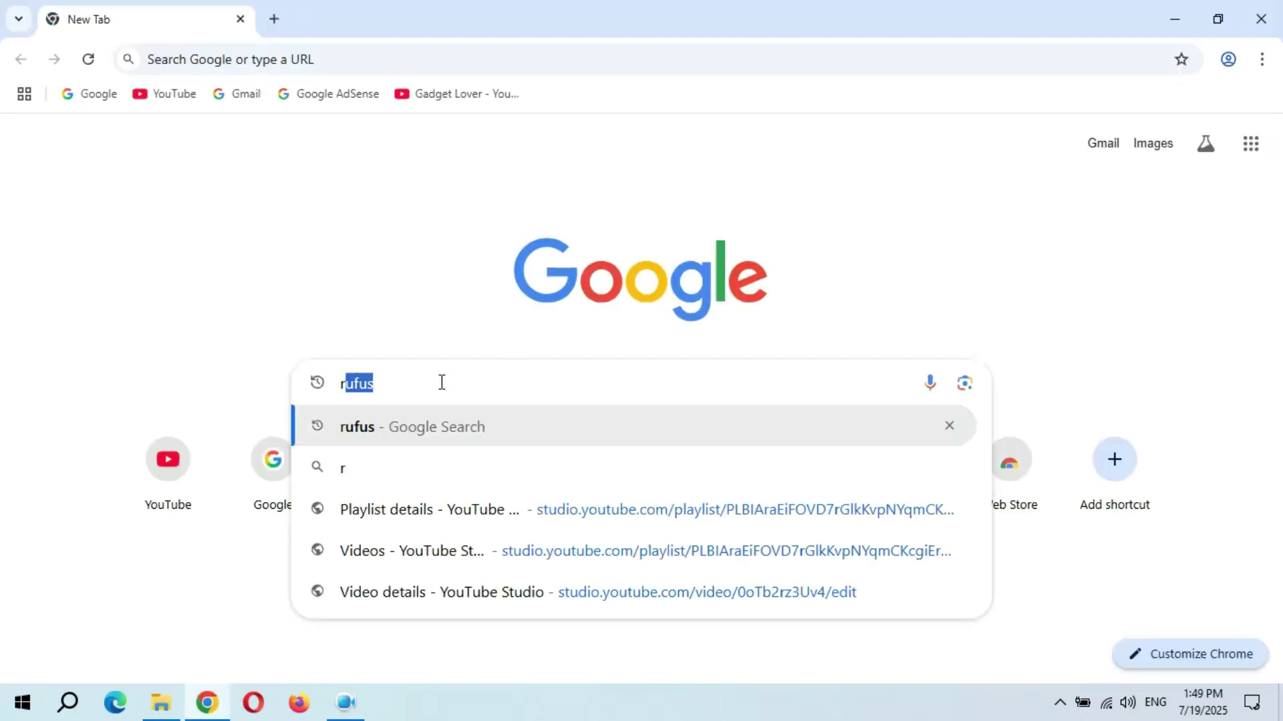
text(ufus)
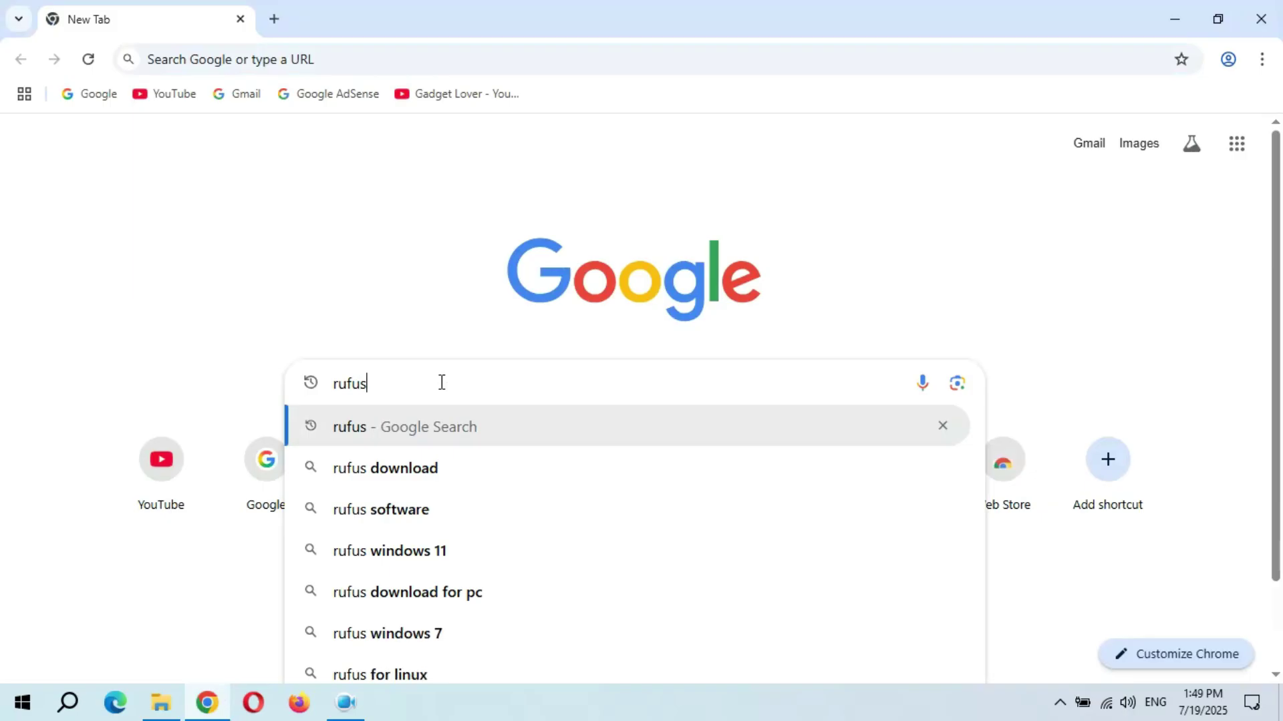
Run the Google search for 'rufus' leading to rufus.ie
key(Return)
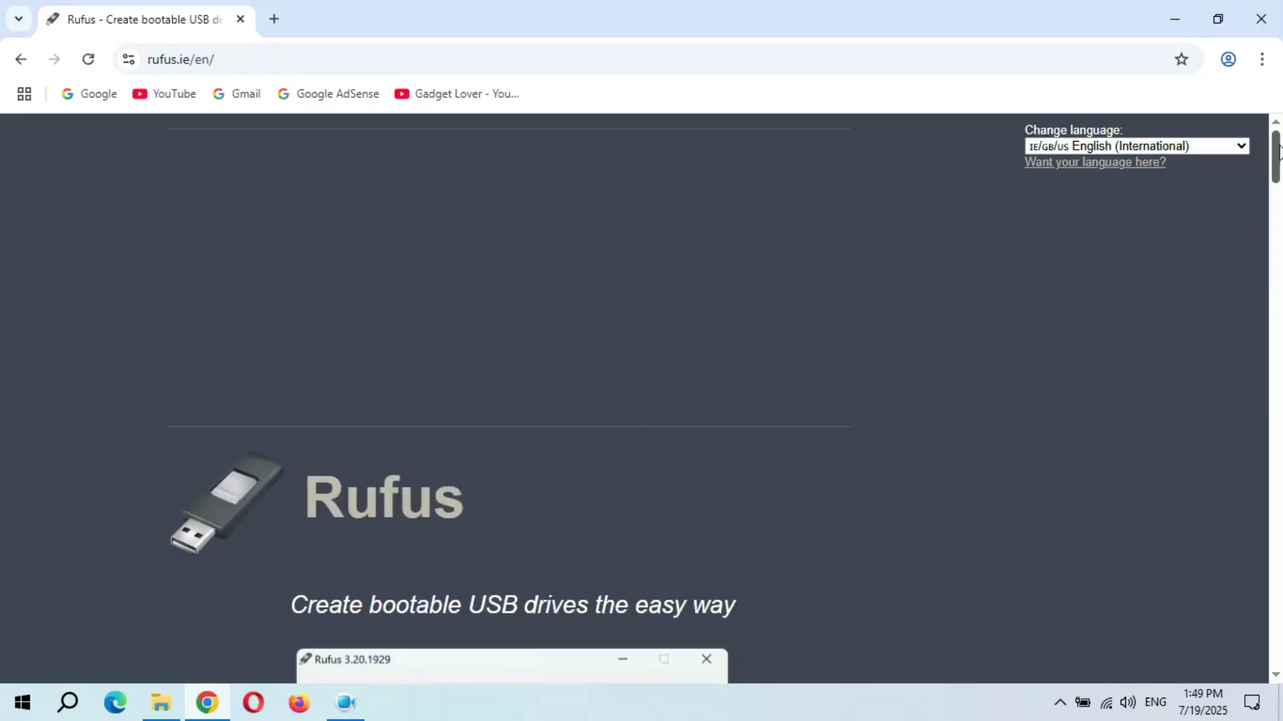
scroll(1280, 176, down, 3)
drag(1280, 179, 1279, 271)
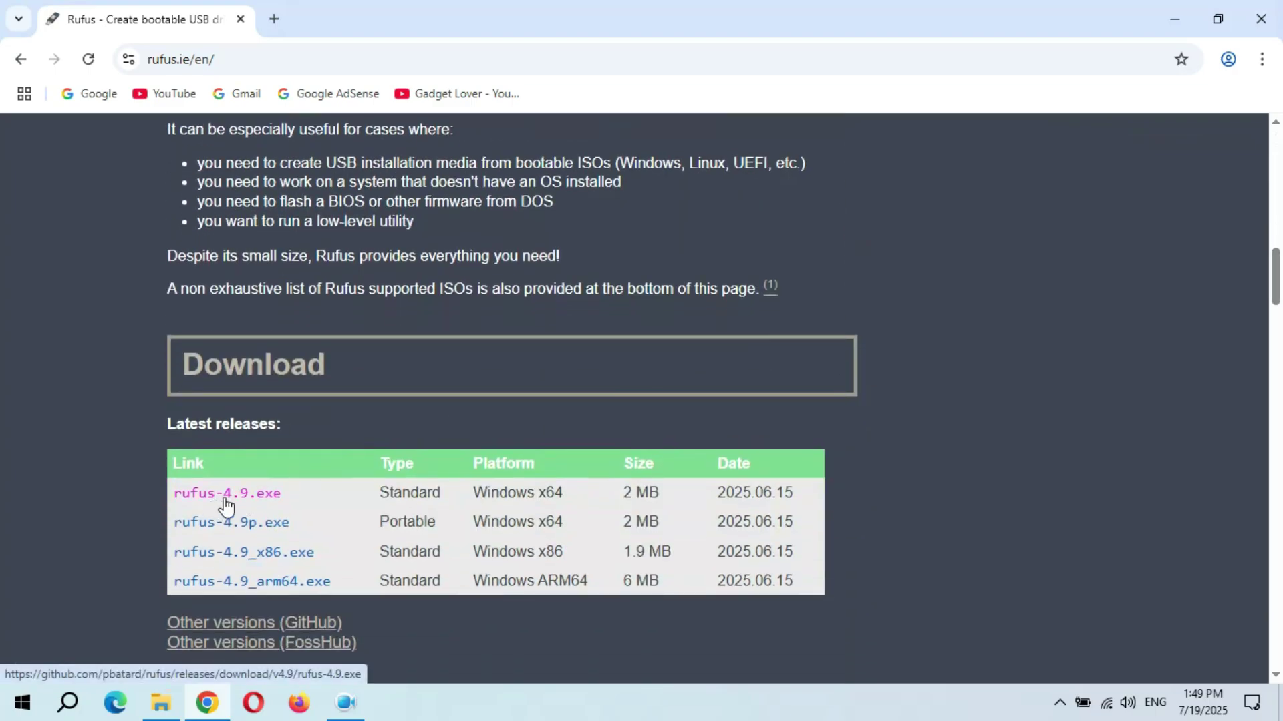
Download the standard rufus-4.9.exe release and show it in its folder
click(257, 502)
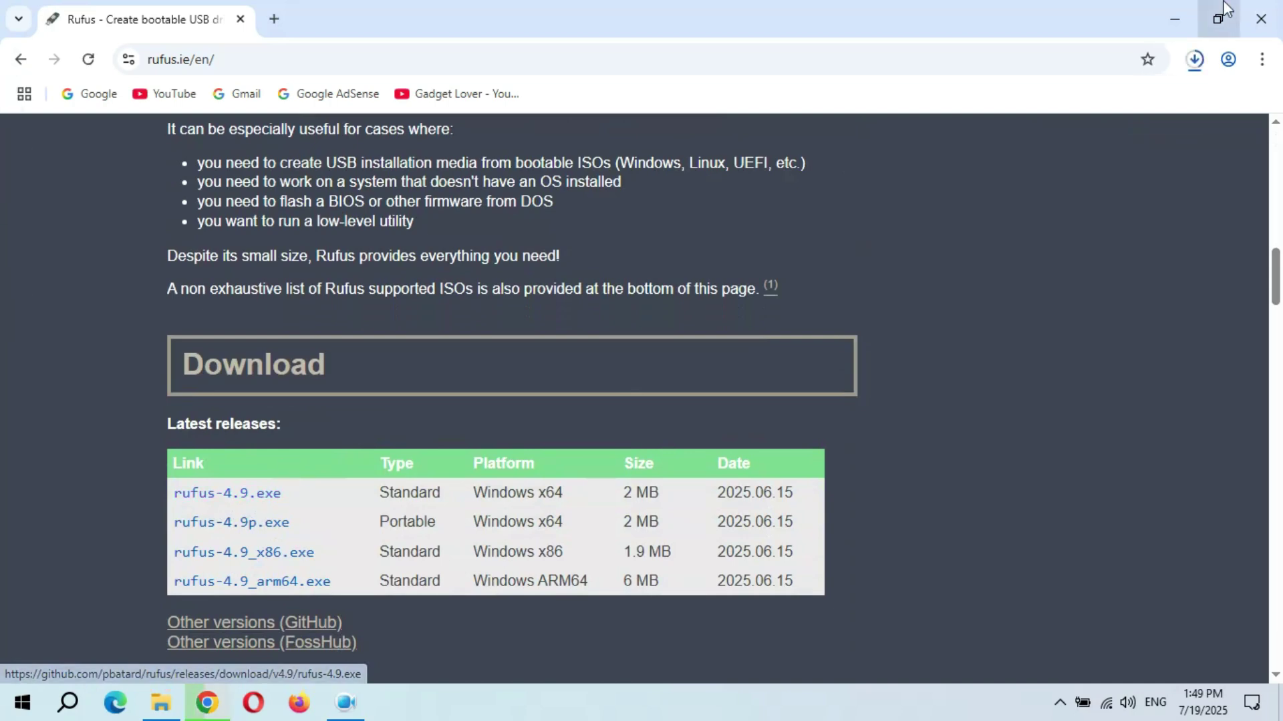
click(1195, 60)
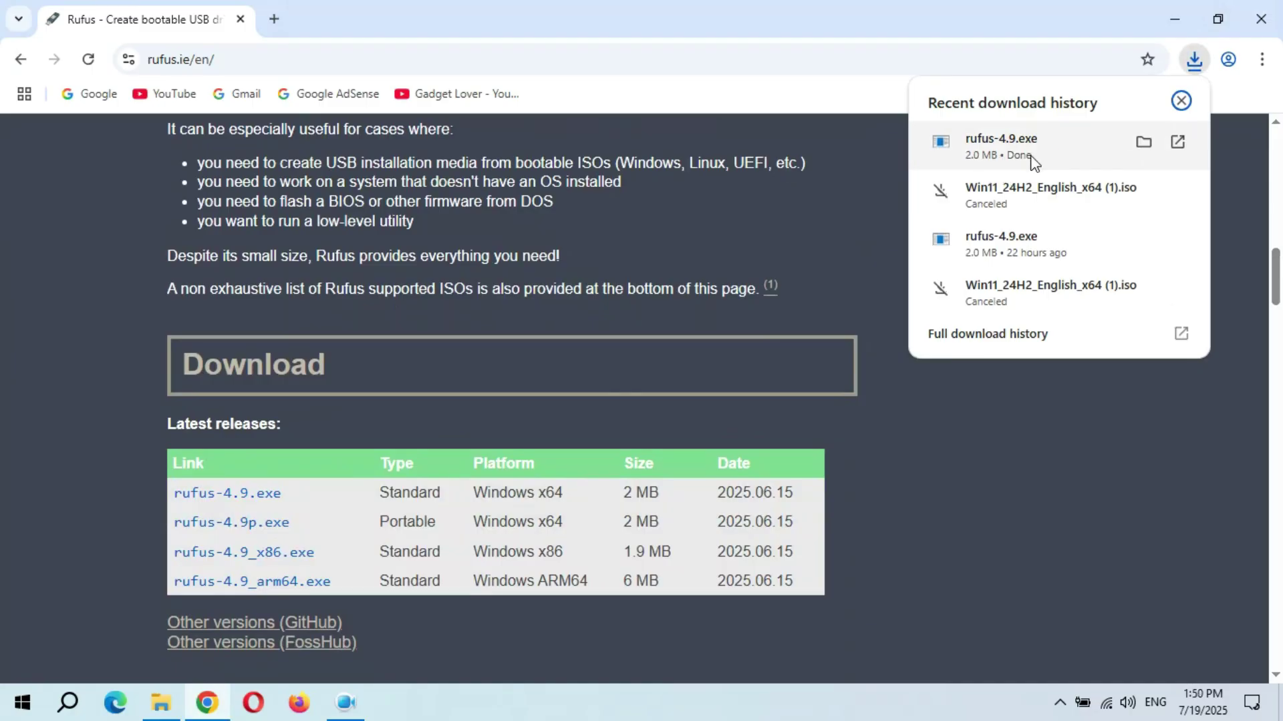
click(1145, 143)
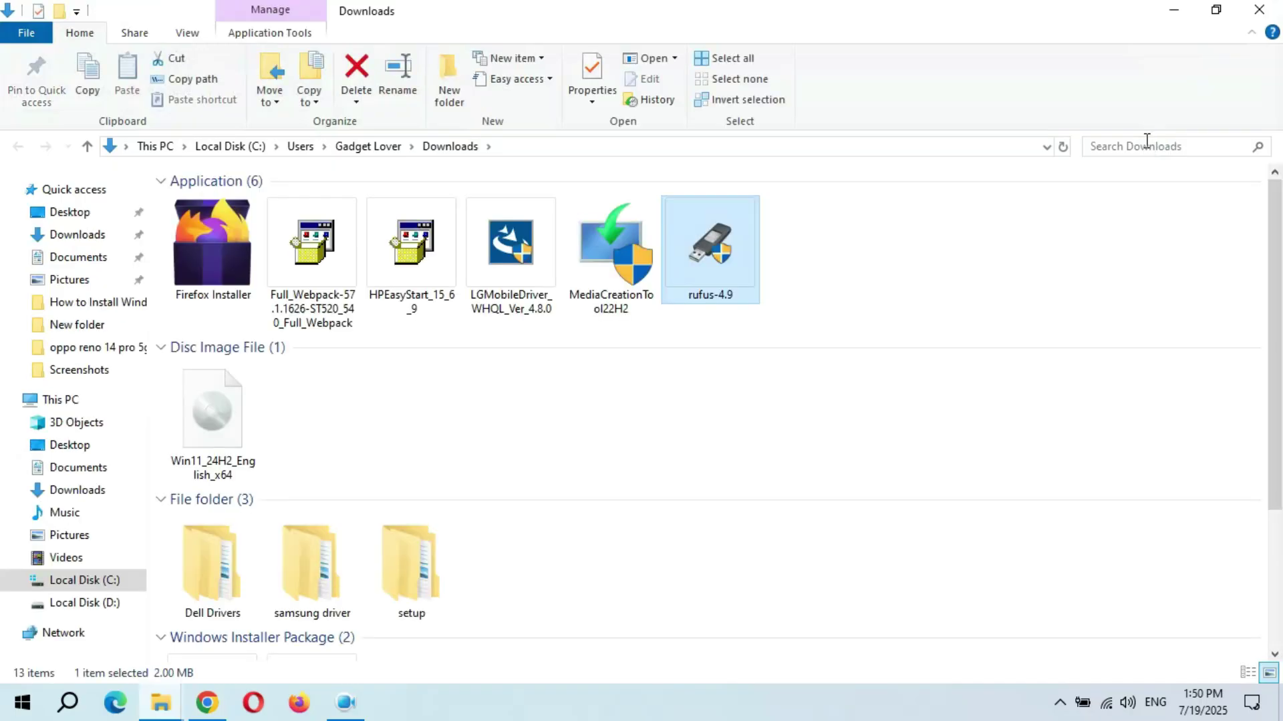
Launch rufus-4.9 from Downloads and close the Explorer and Chrome windows
double_click(714, 239)
click(1260, 10)
click(1277, 10)
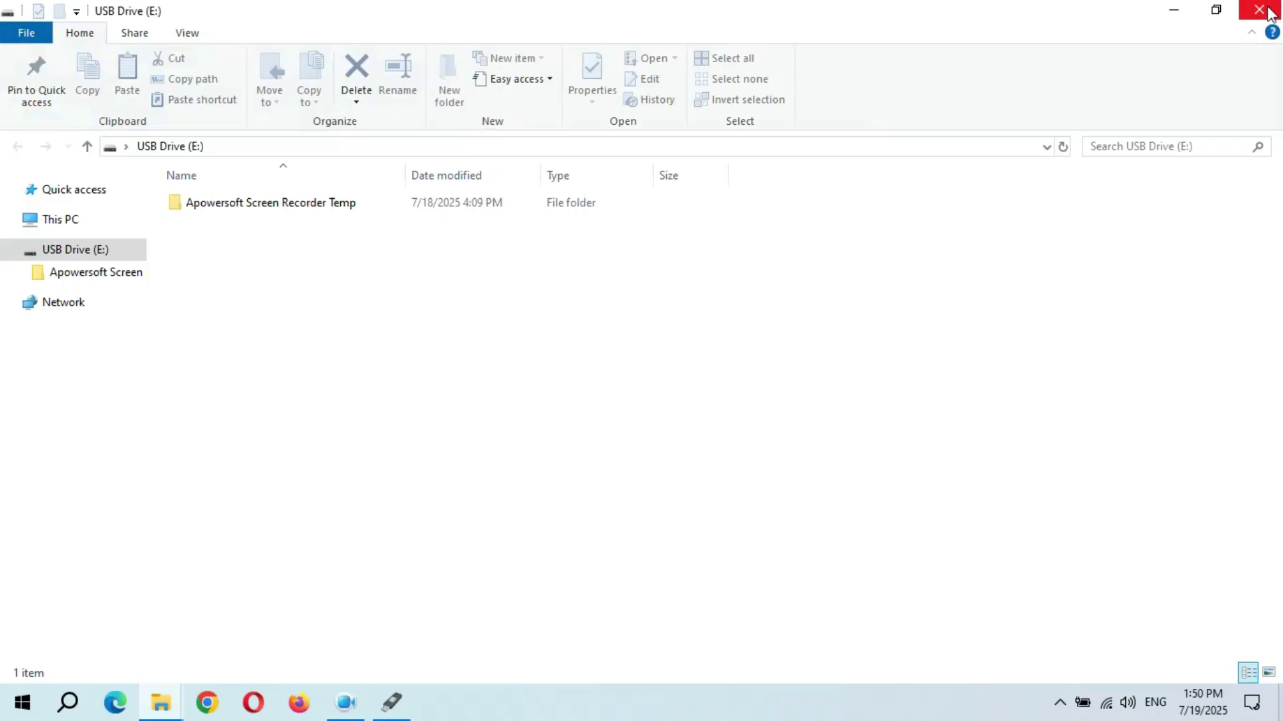
Close the USB folder window and load Win11_24H2_English_x64 as Rufus's boot image
click(1265, 12)
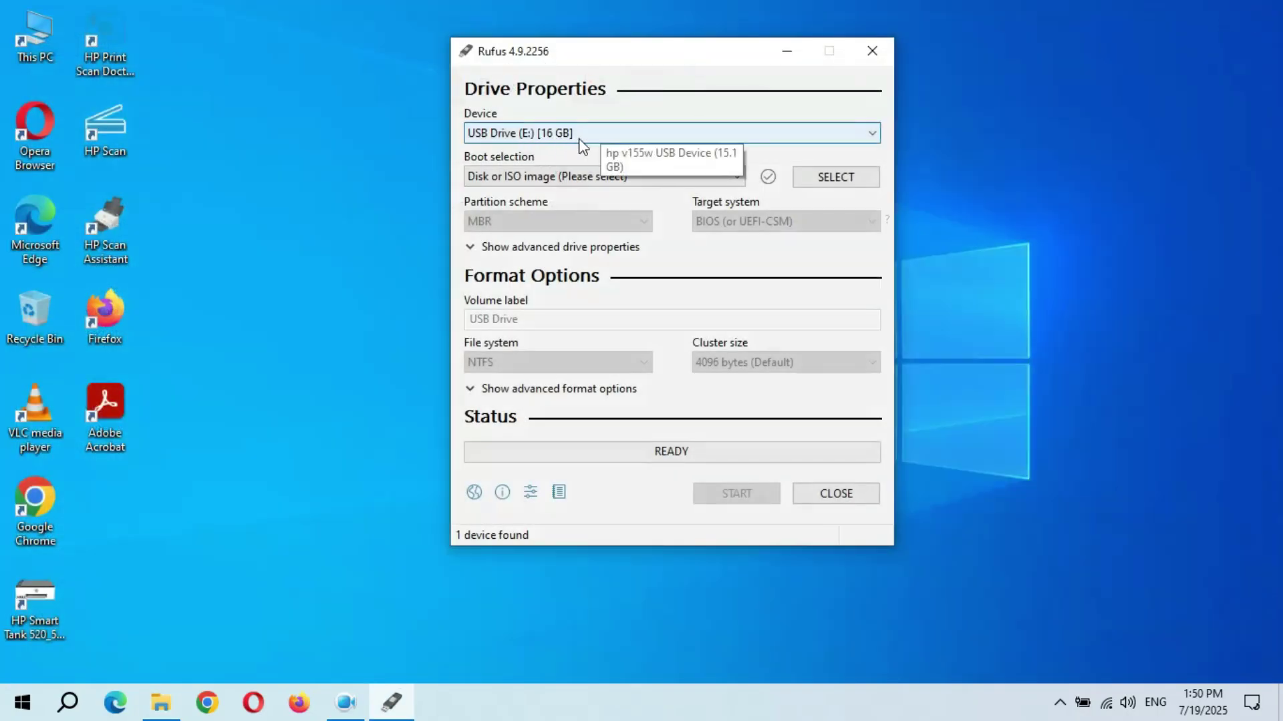
click(838, 177)
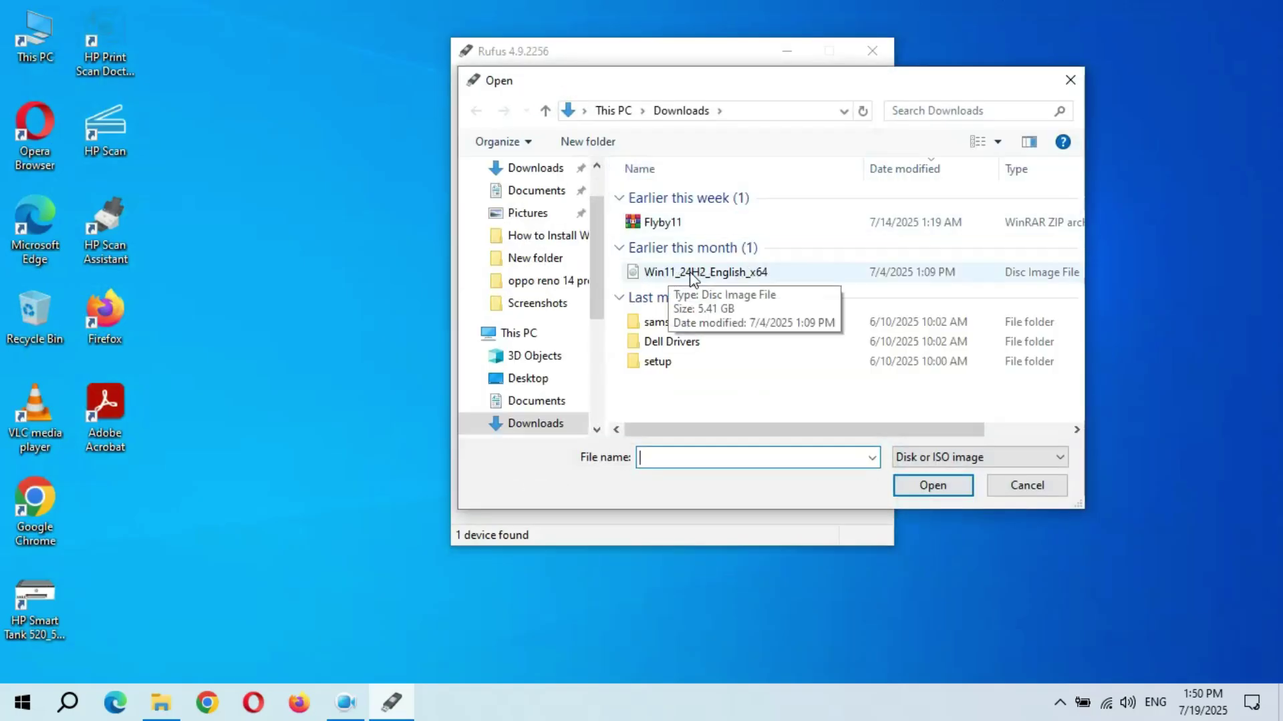
click(726, 277)
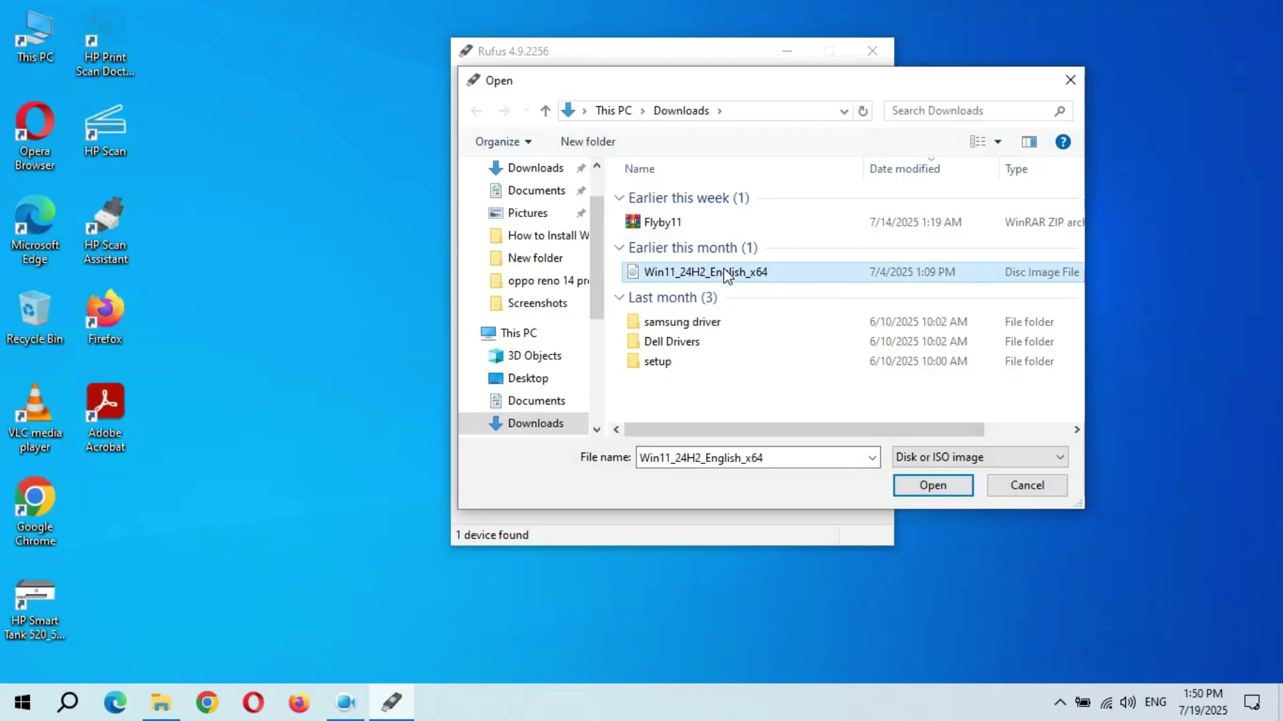
click(726, 277)
click(933, 485)
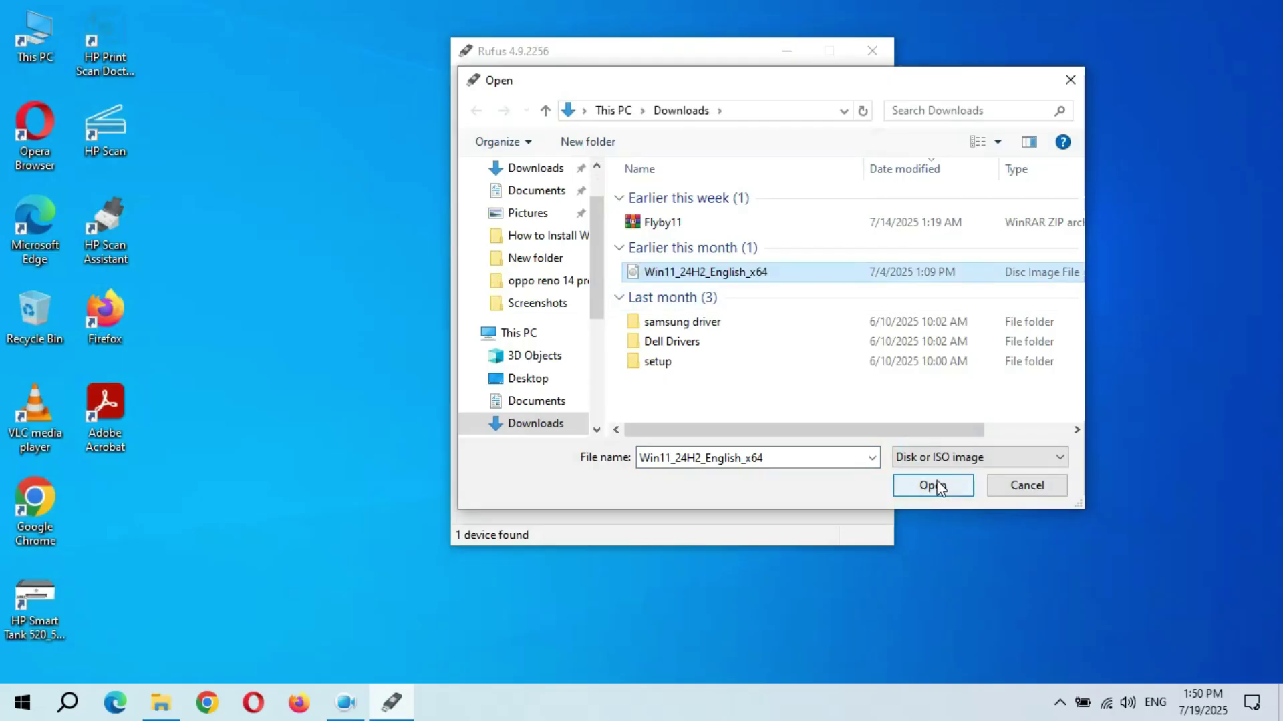
click(933, 485)
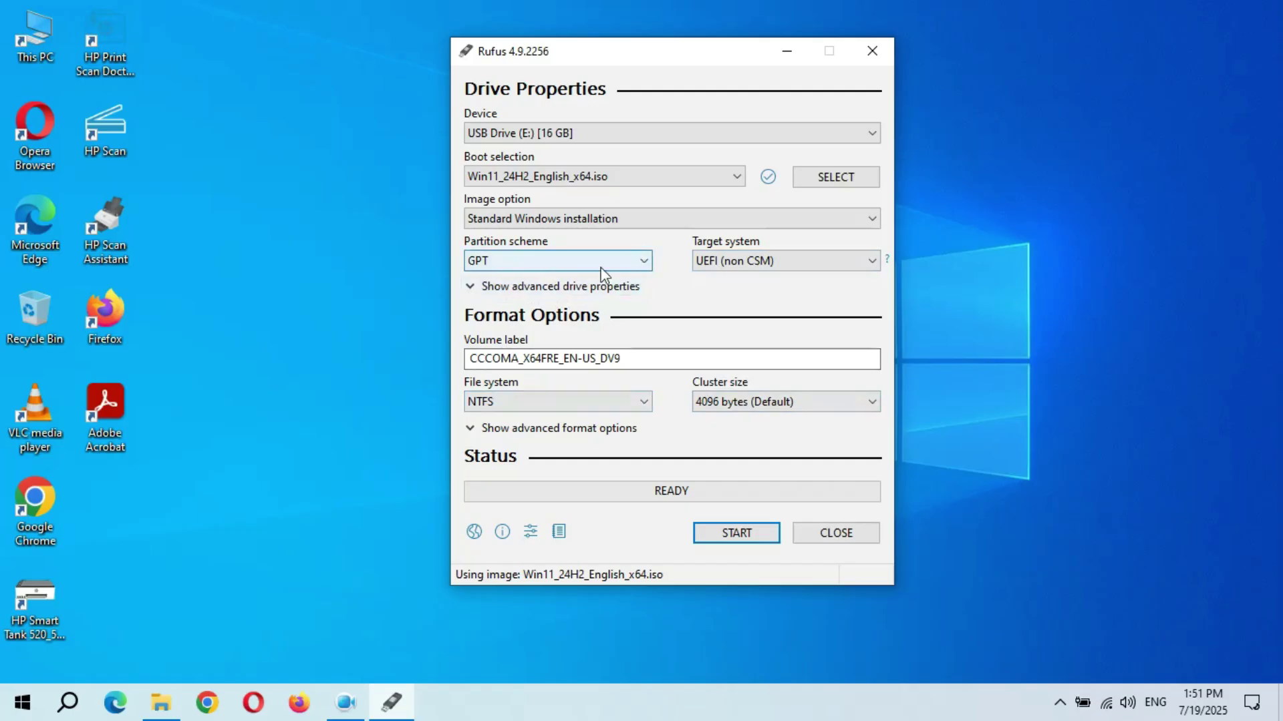
Try the MBR partition scheme, then return to GPT with UEFI (non CSM) target
click(643, 262)
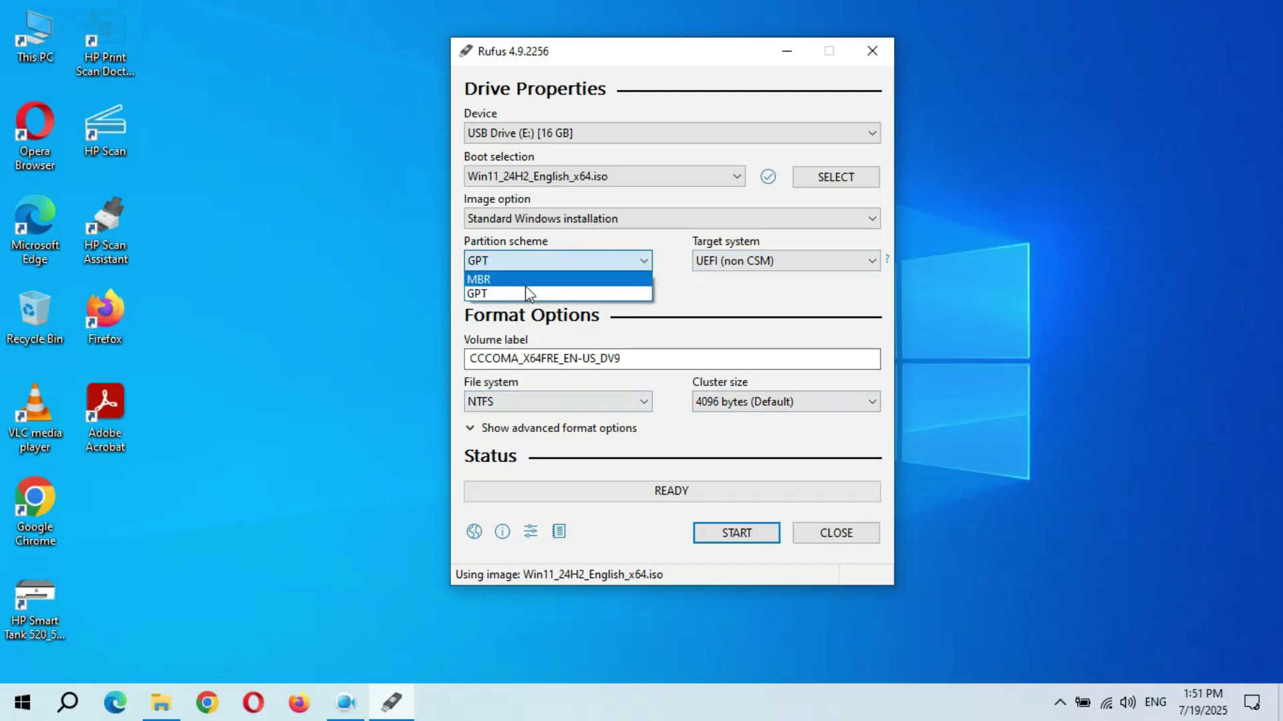
click(525, 282)
click(544, 260)
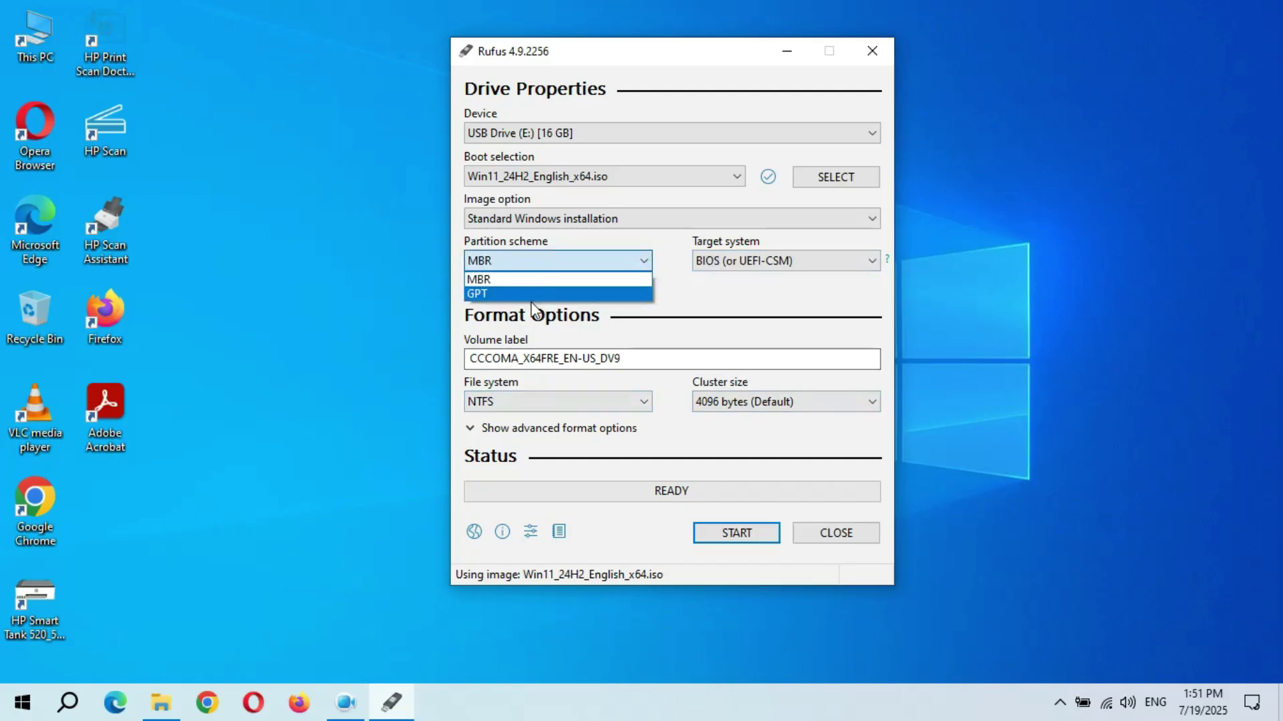
click(533, 279)
click(532, 288)
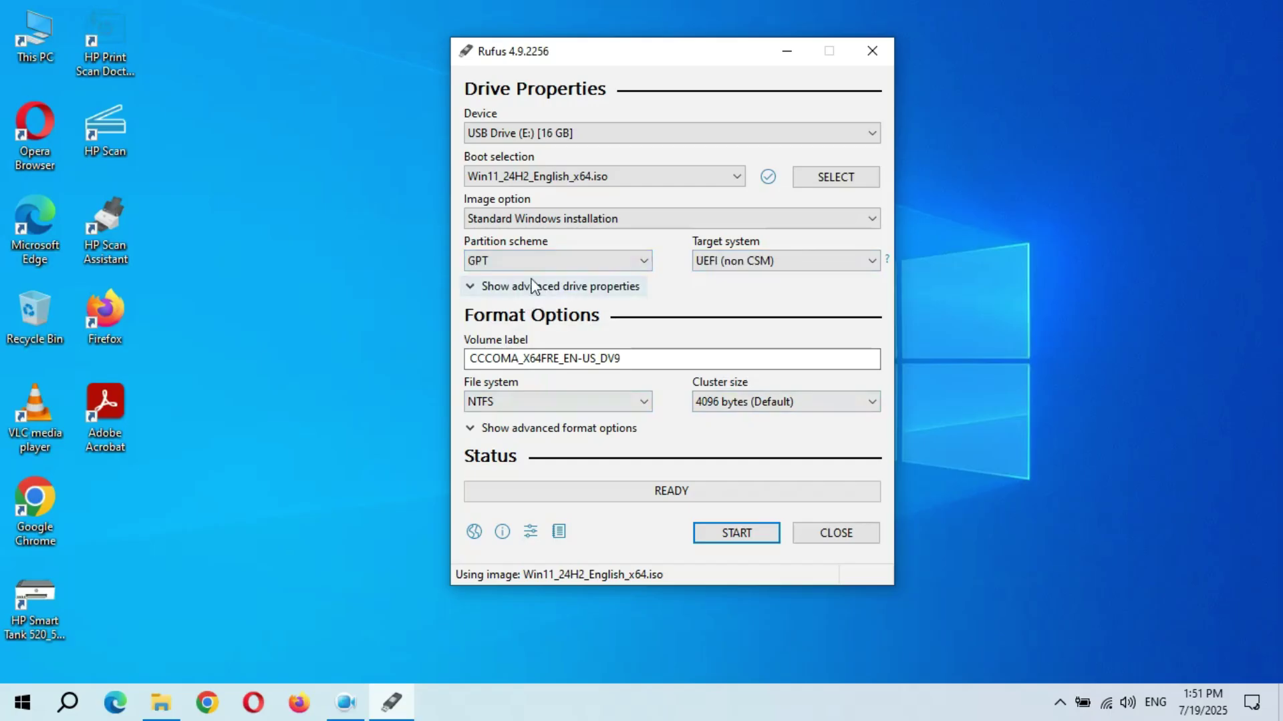
click(536, 262)
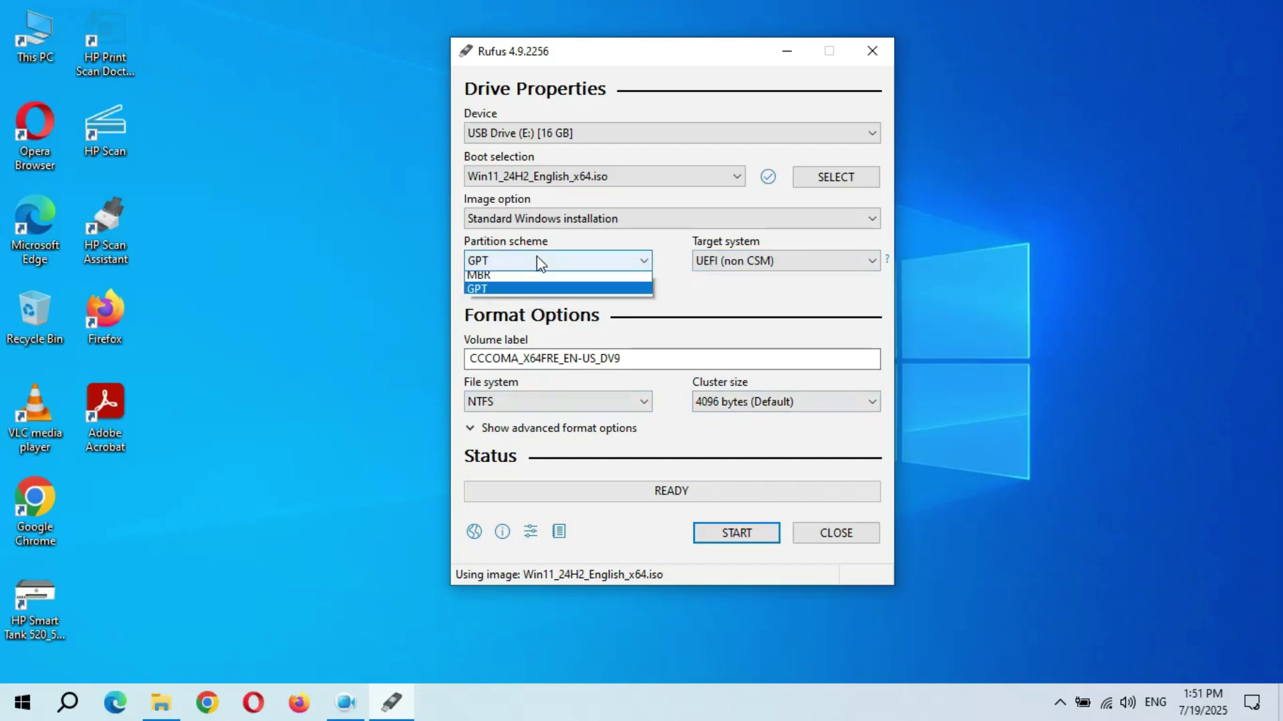
click(537, 294)
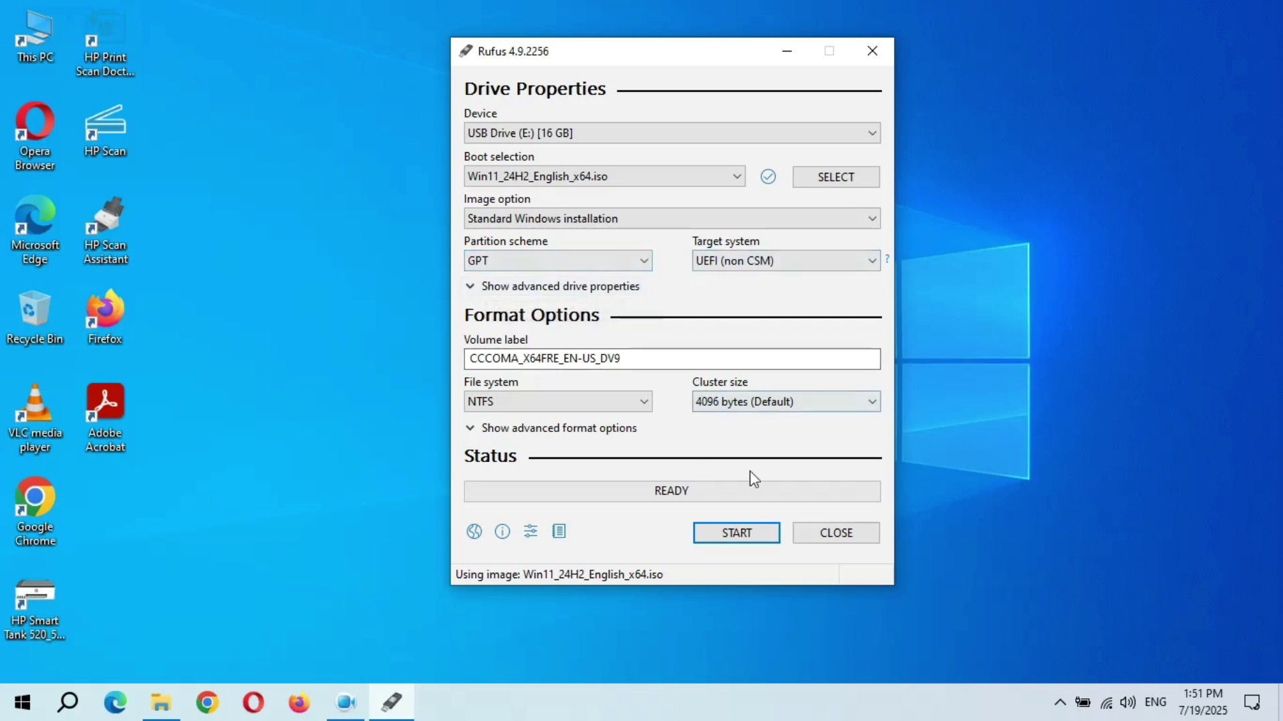
Start the write with the online Microsoft account requirement also removed, accepting the USB data-loss warning
click(726, 538)
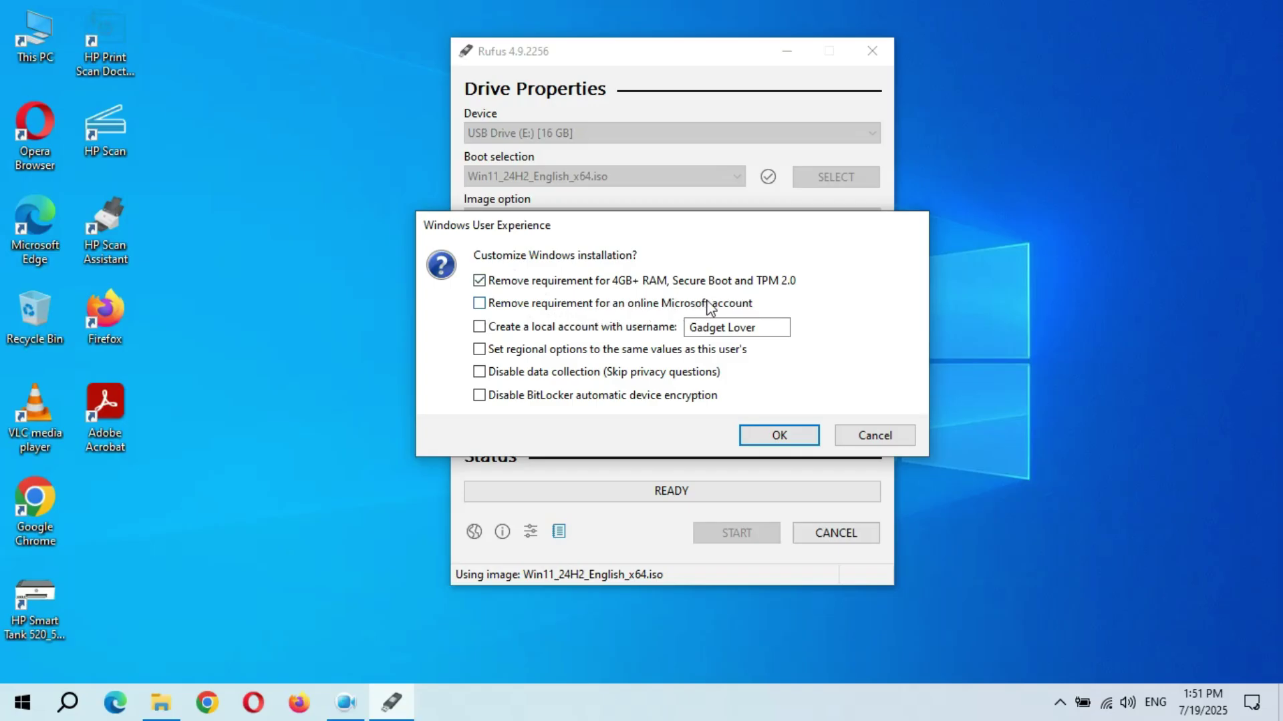
click(479, 304)
click(787, 430)
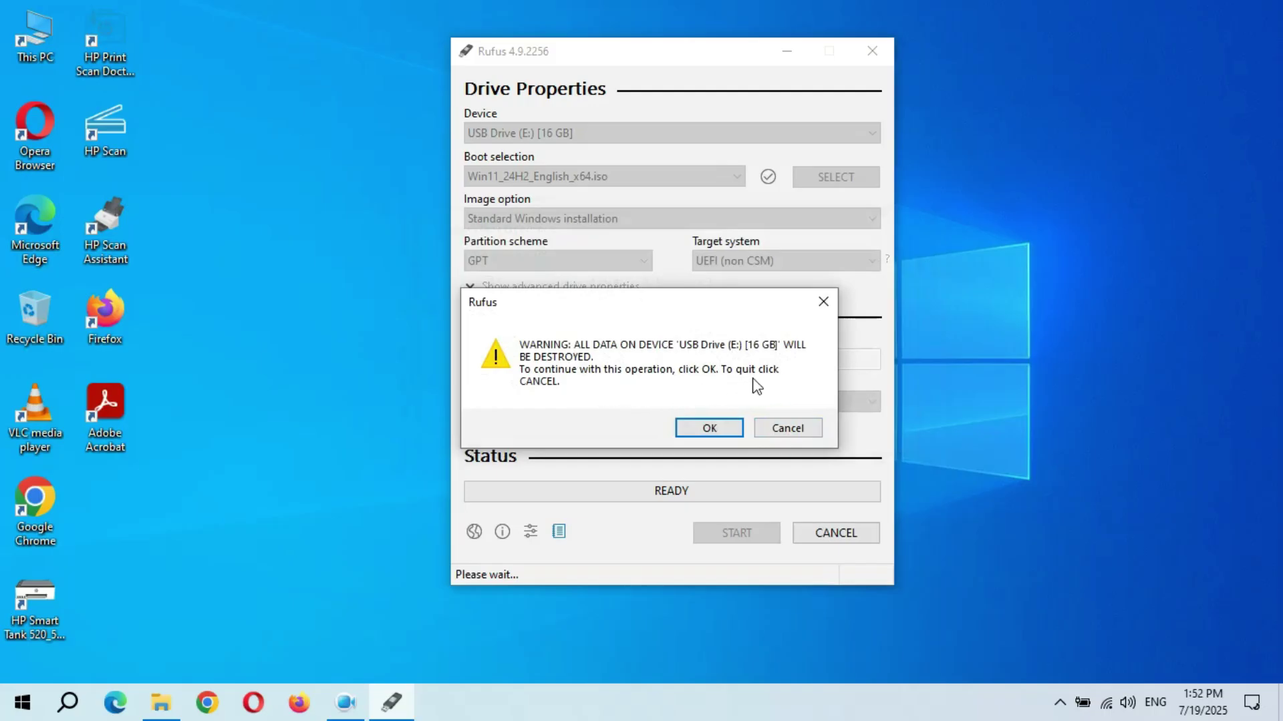
click(706, 428)
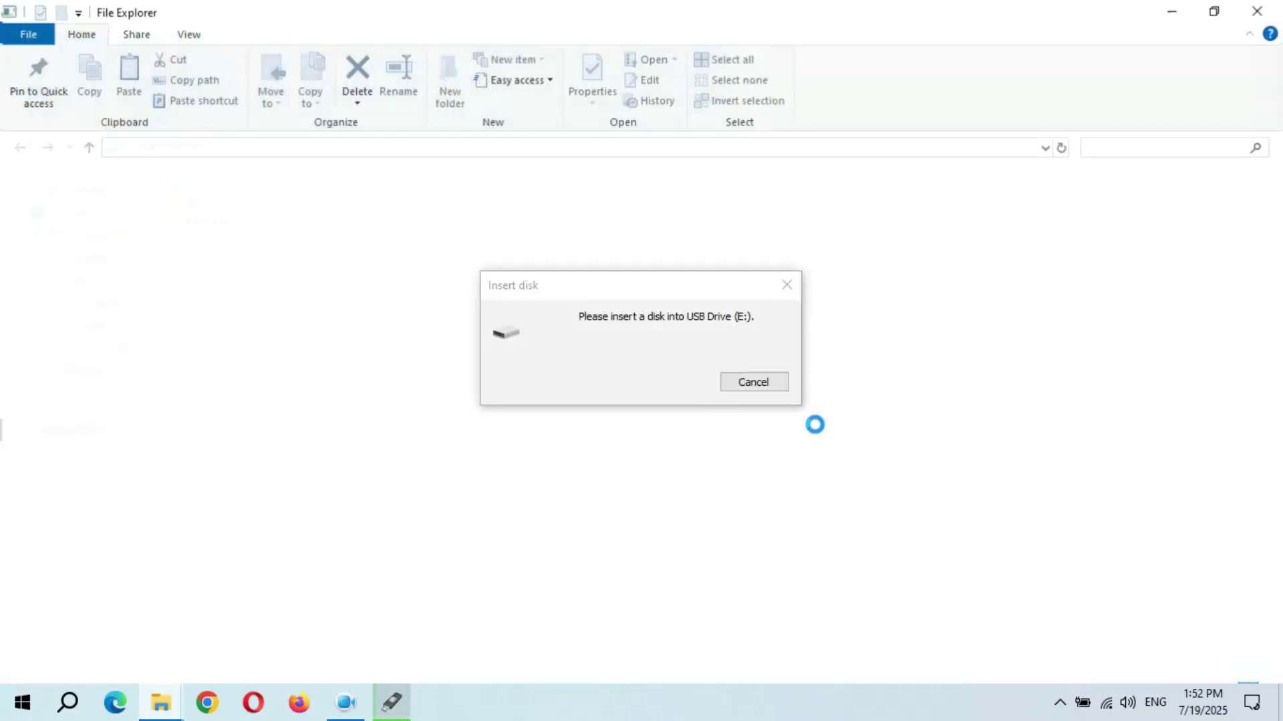
Cancel the insert-disk prompt and close the drive folder window, returning to Rufus's copy progress
click(748, 383)
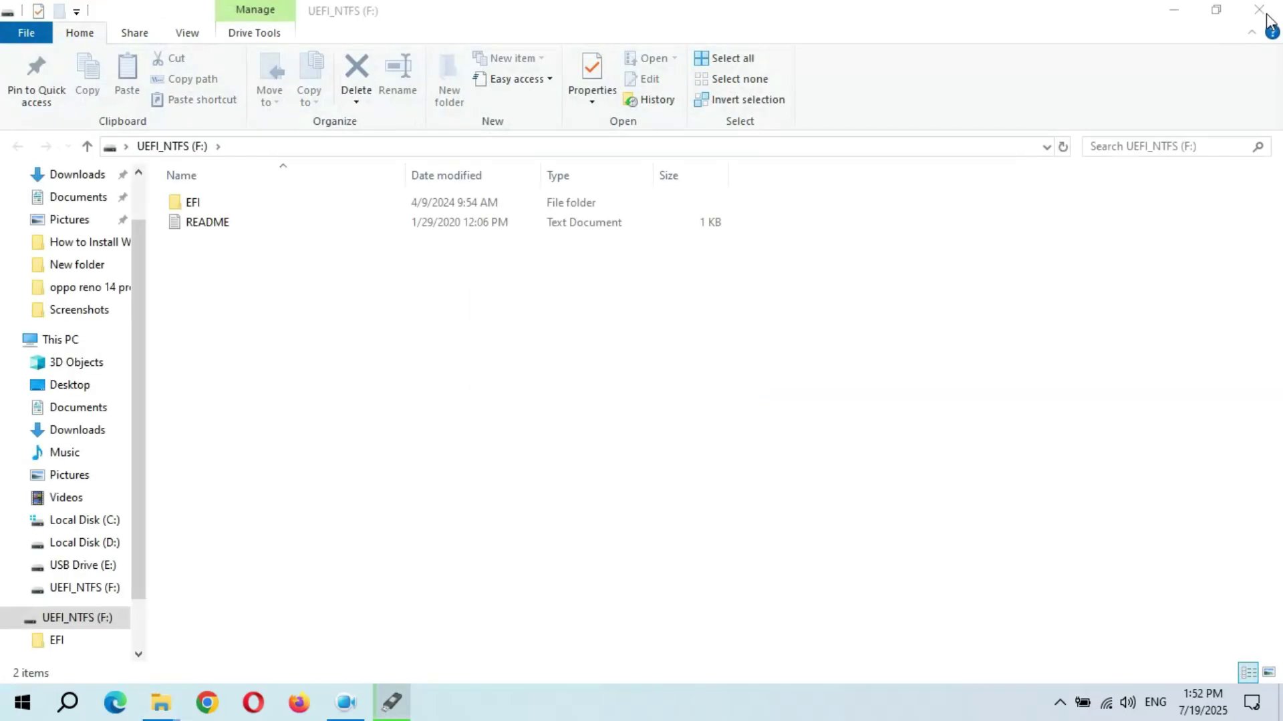
click(391, 703)
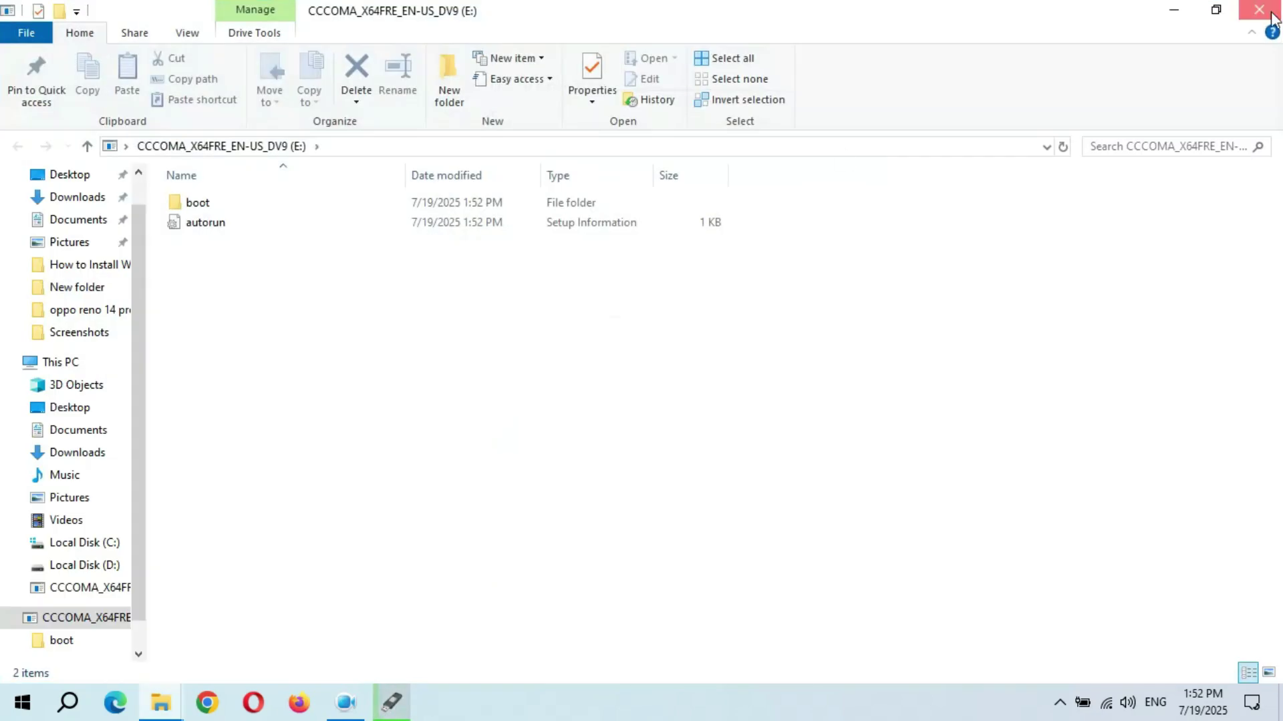
click(1259, 10)
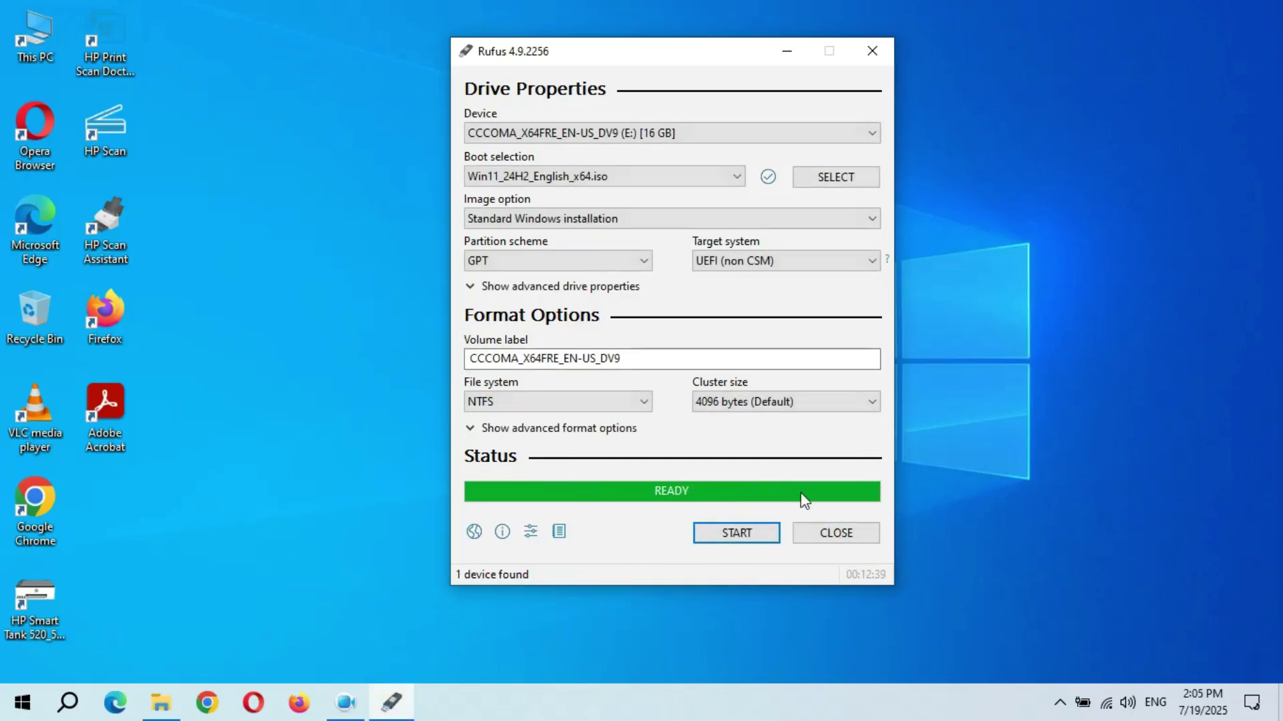
Close Rufus once the CCCOMA_X64FRE_EN-US_DV9 drive shows READY
click(845, 533)
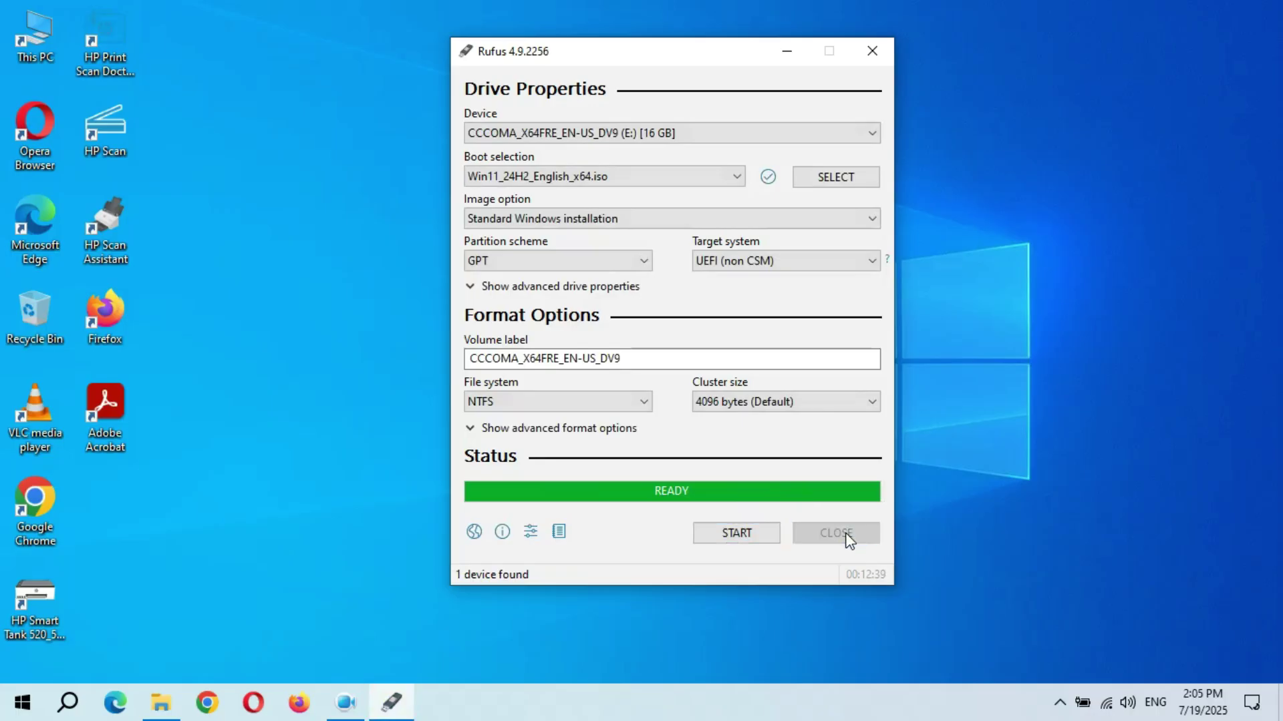
double_click(38, 38)
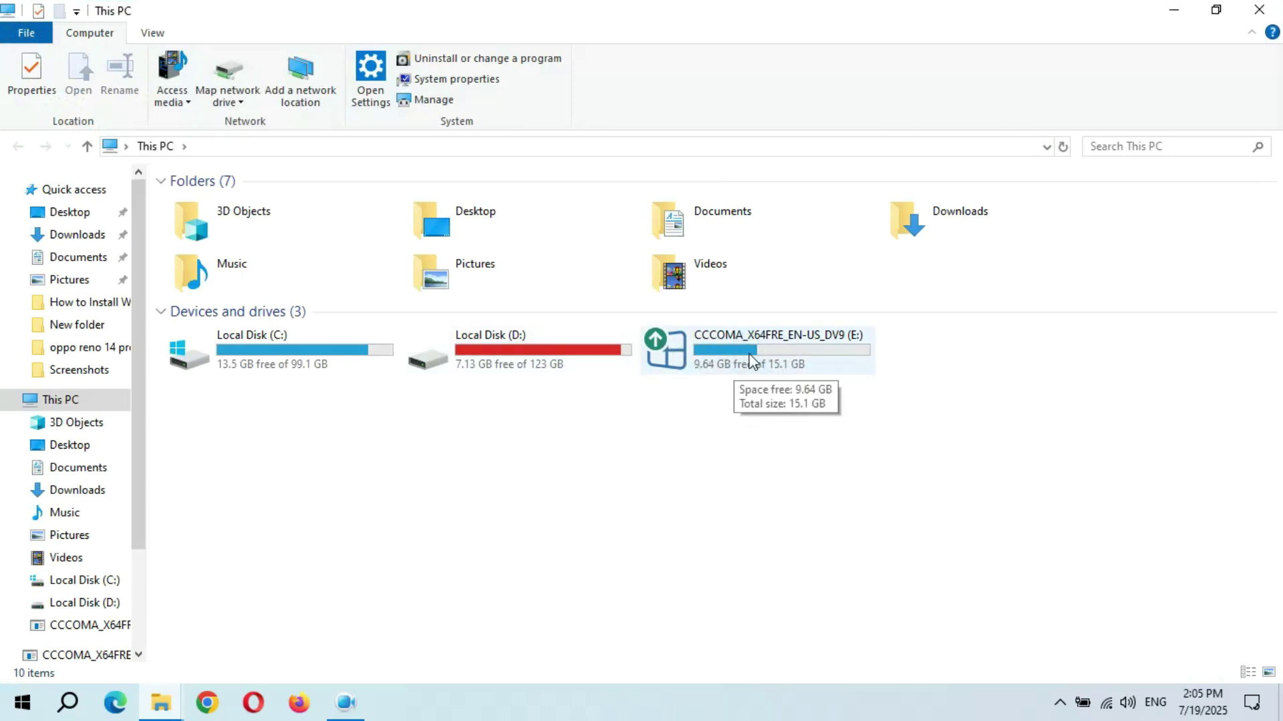
mouse_move(742, 360)
double_click(742, 362)
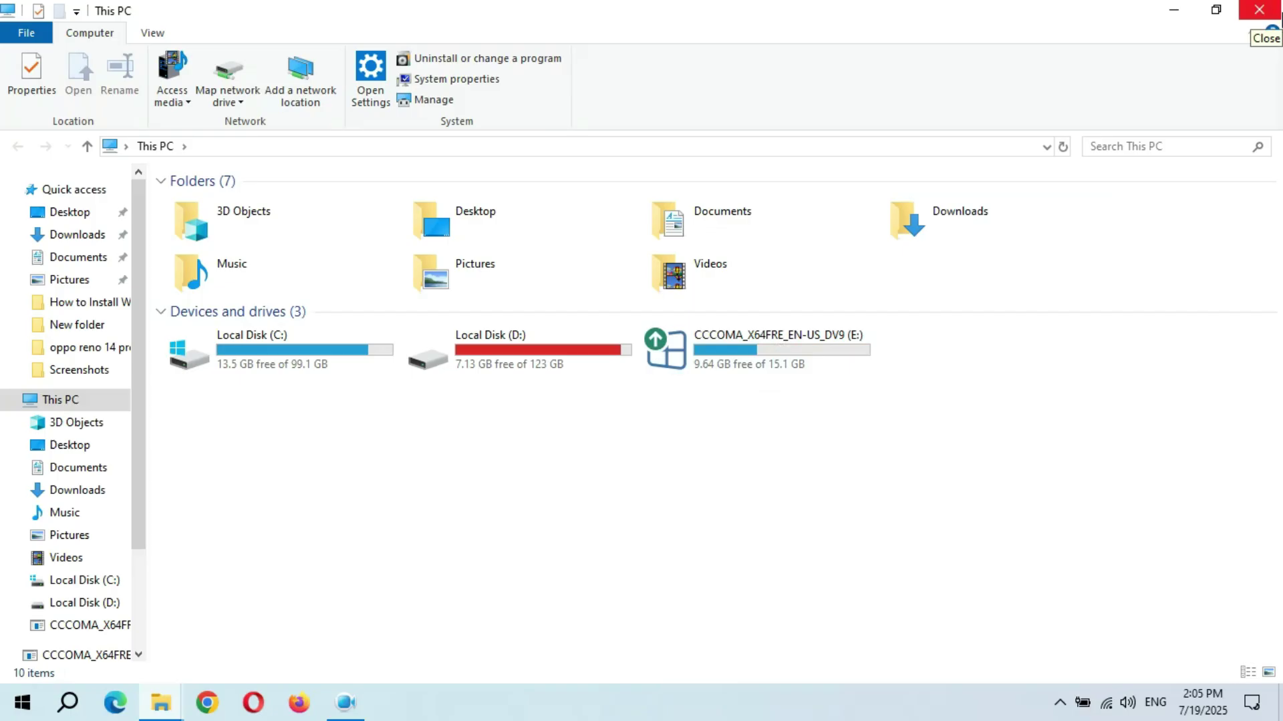
click(1265, 16)
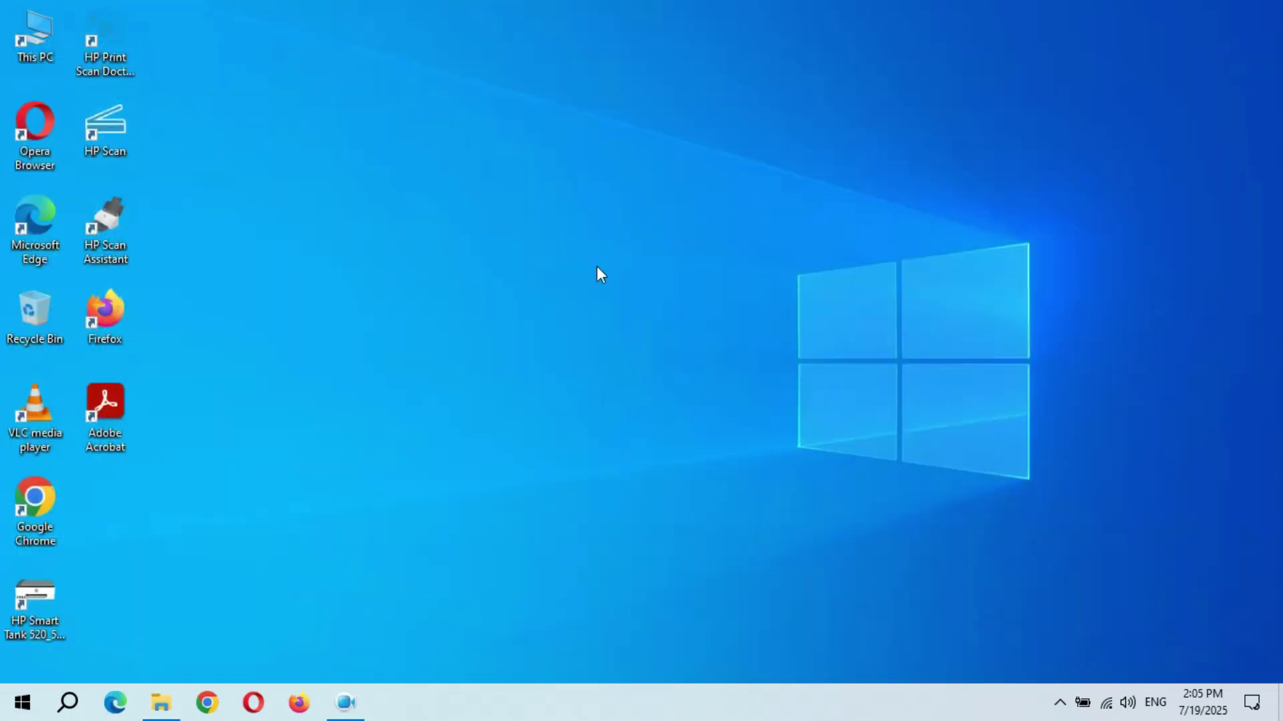